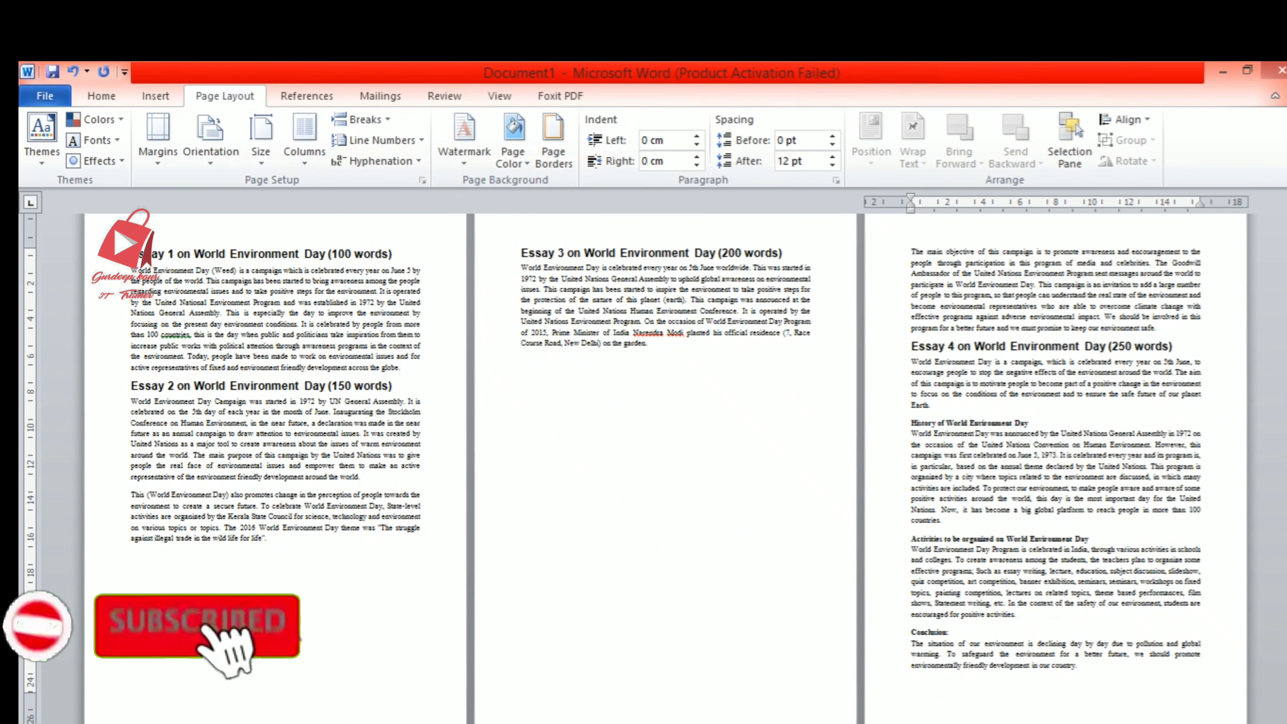
# - Undo the last inserted break and lay out the Document1 essays in two columns
pyautogui.hotkey('ctrl', 'z')
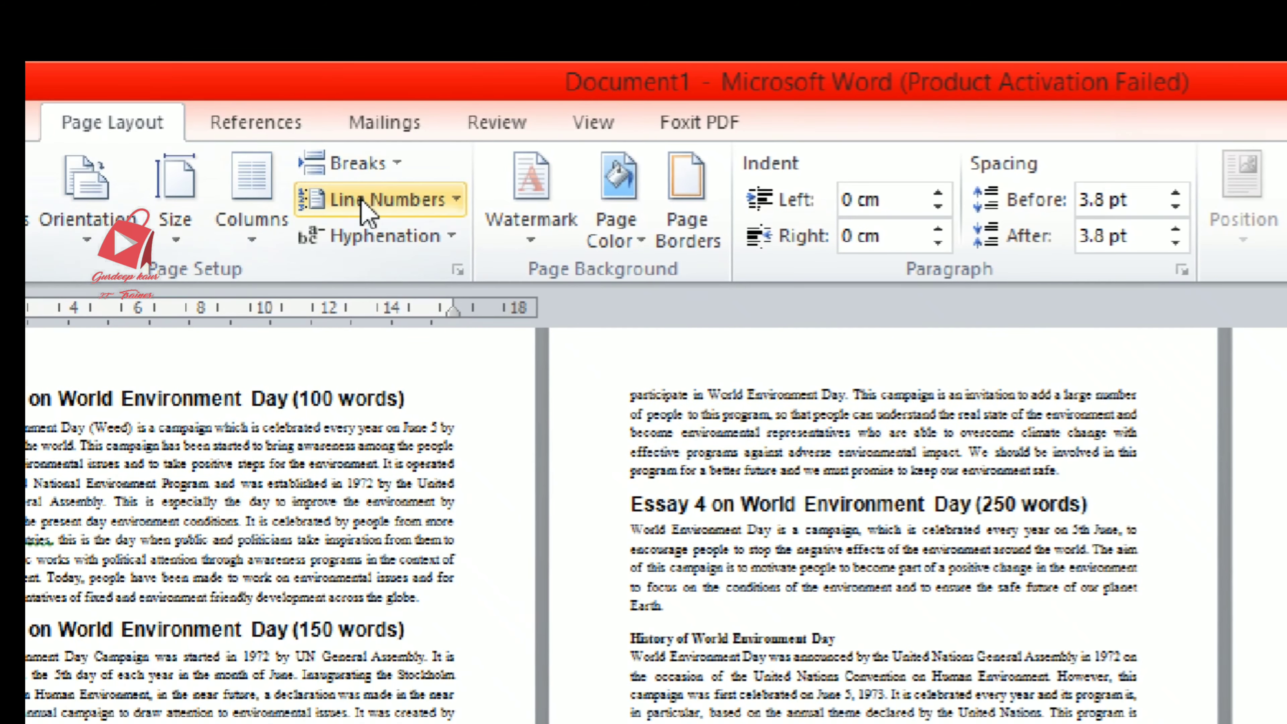
pyautogui.click(387, 164)
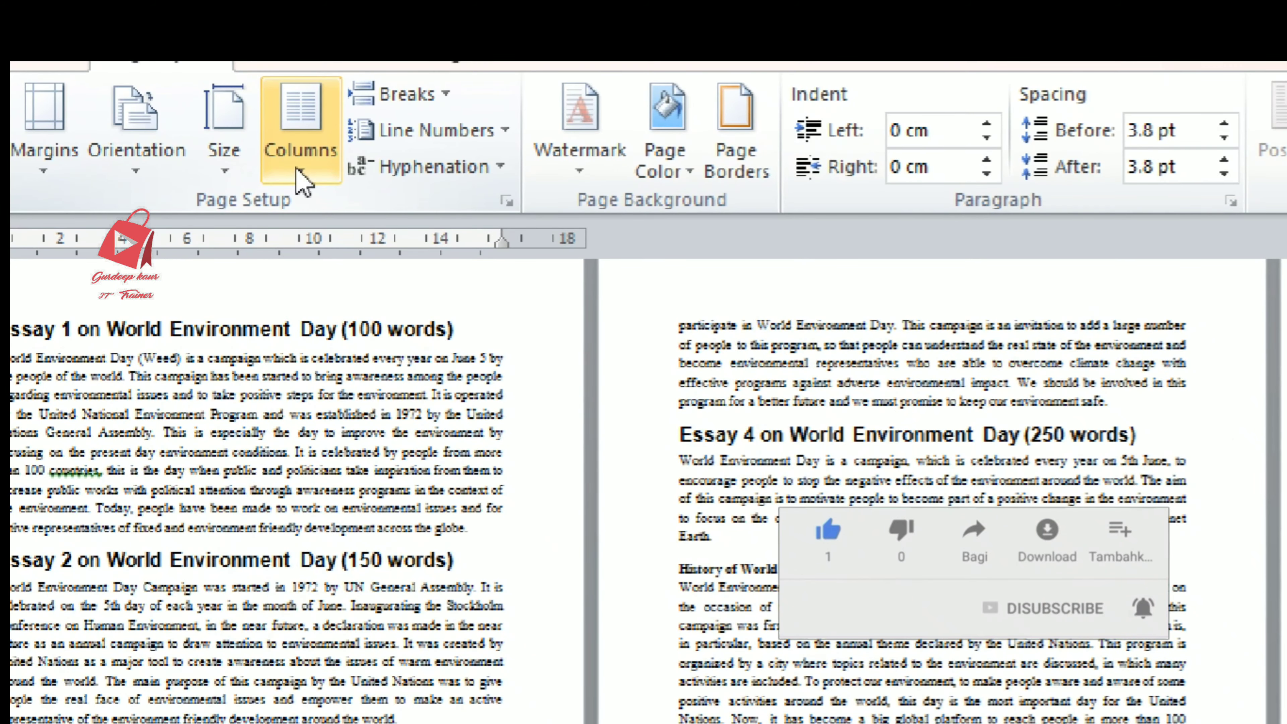
pyautogui.click(298, 171)
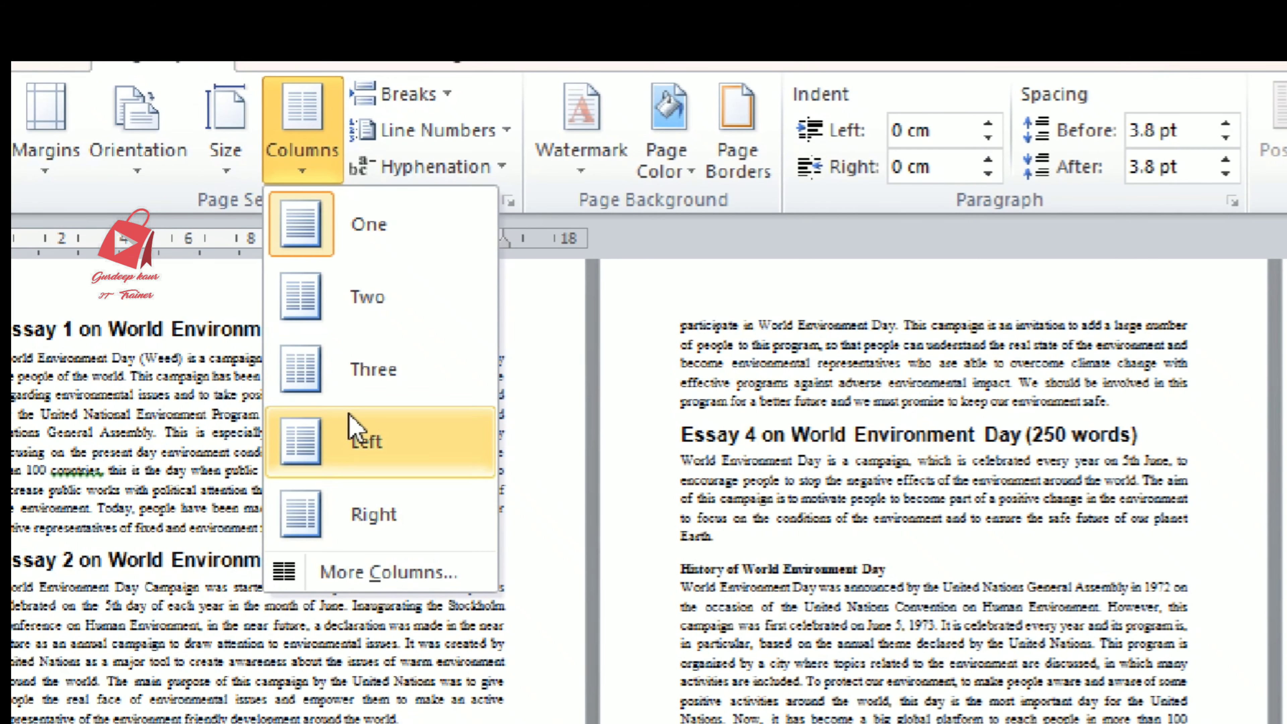
pyautogui.click(325, 324)
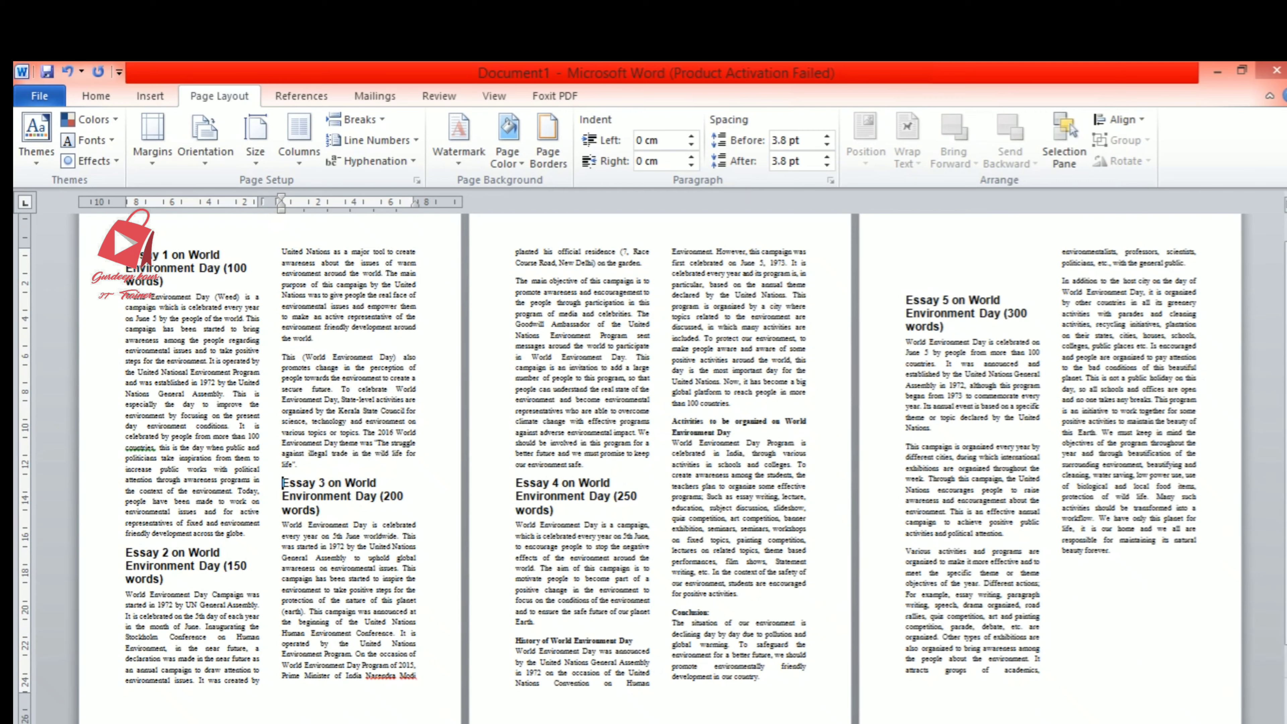
# - Examine how the essay text flows through the two columns on each page and review the available break types
pyautogui.click(186, 329)
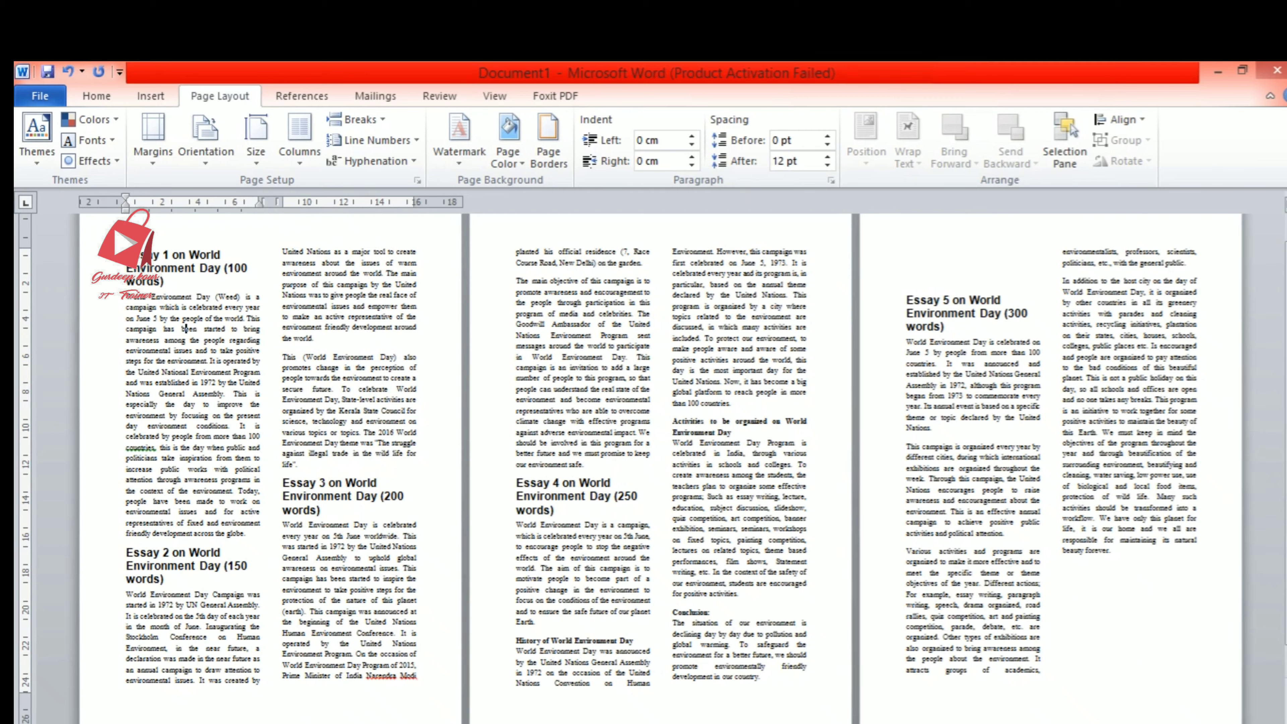
pyautogui.click(340, 327)
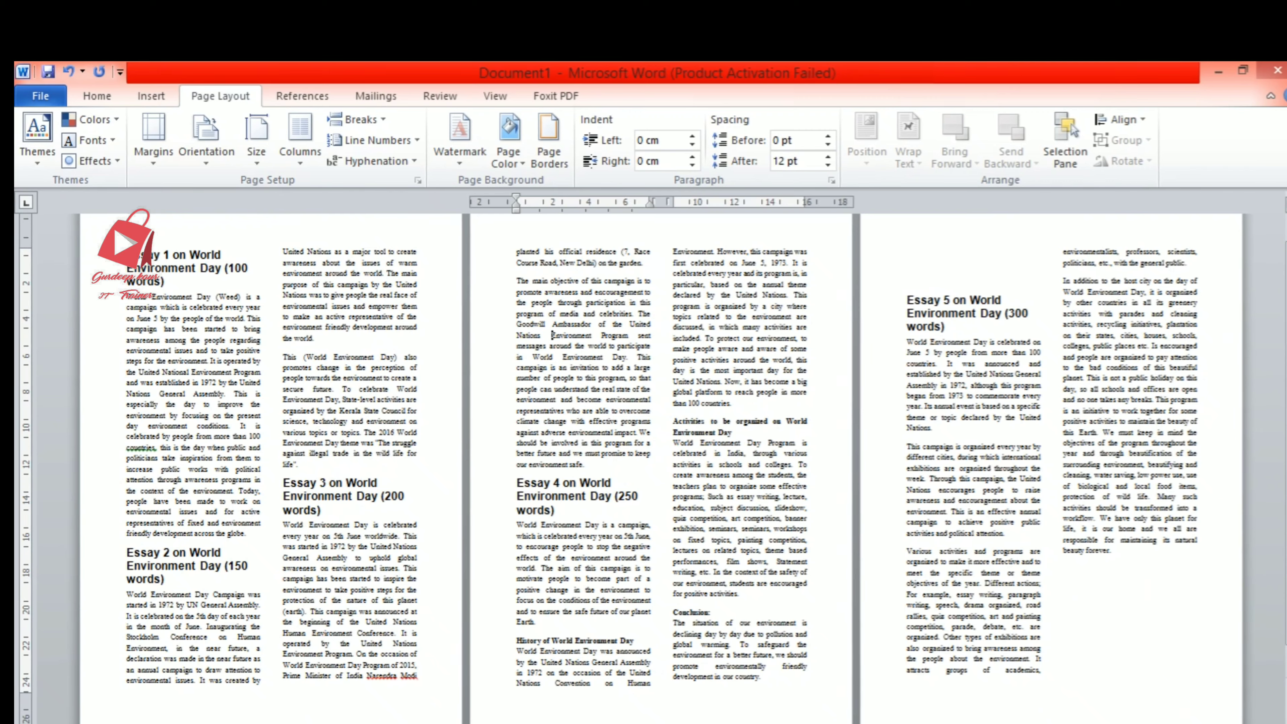
pyautogui.click(938, 351)
pyautogui.click(1067, 377)
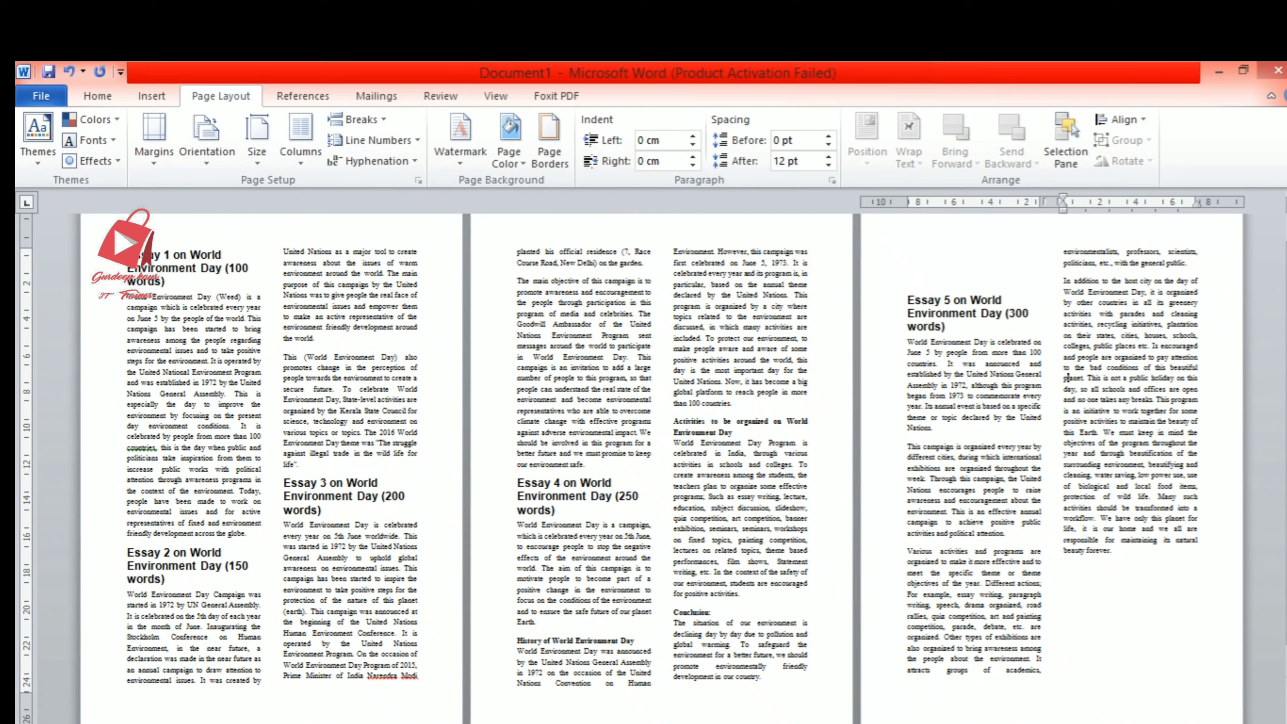
pyautogui.click(359, 119)
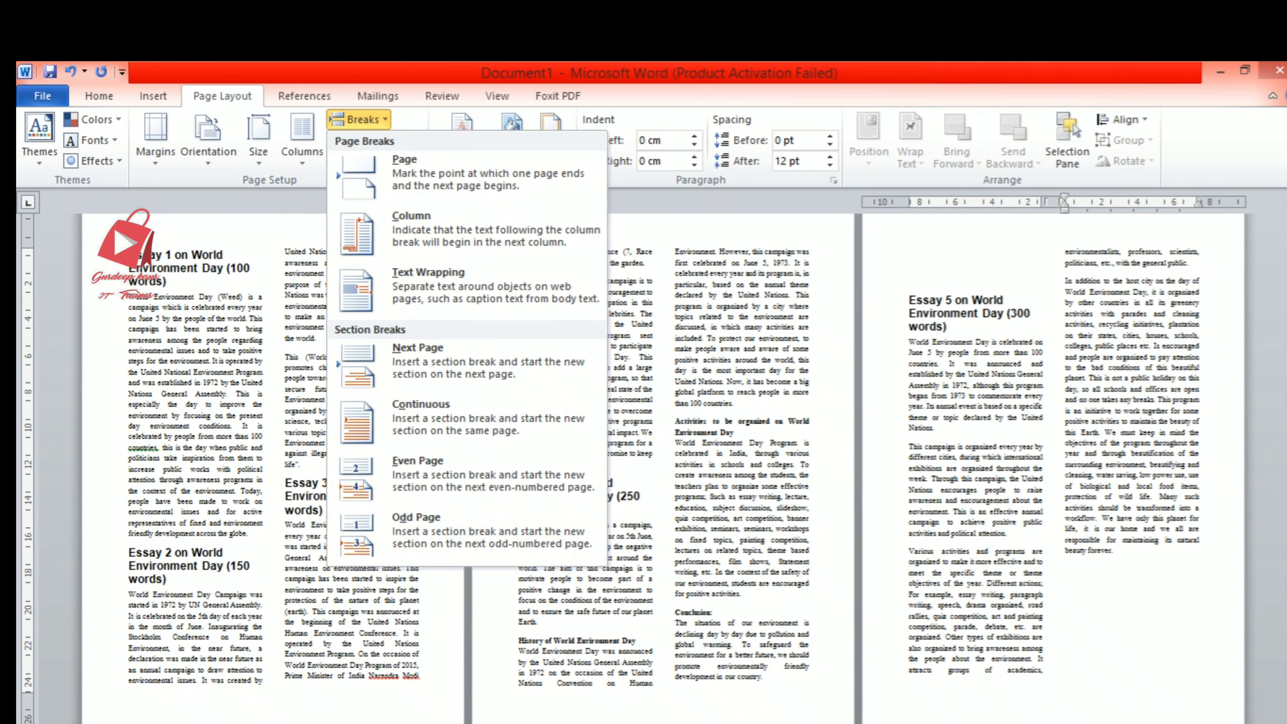
pyautogui.press('Escape')
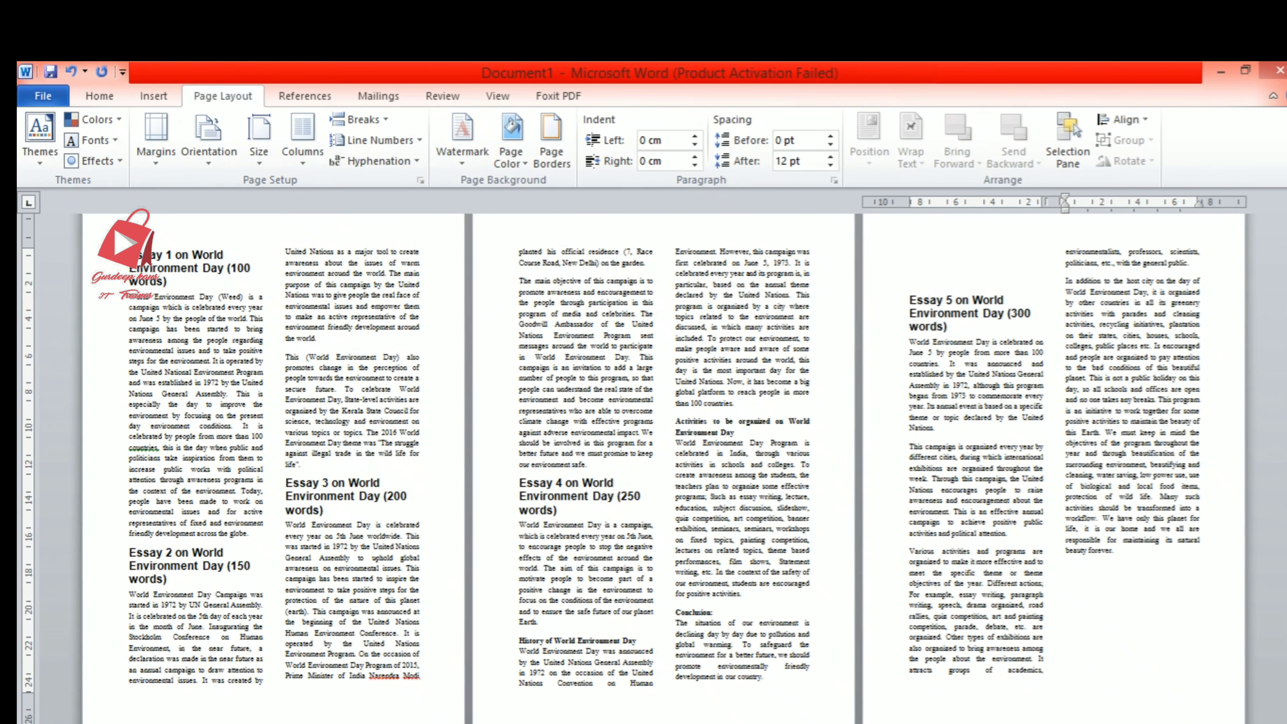
pyautogui.click(181, 381)
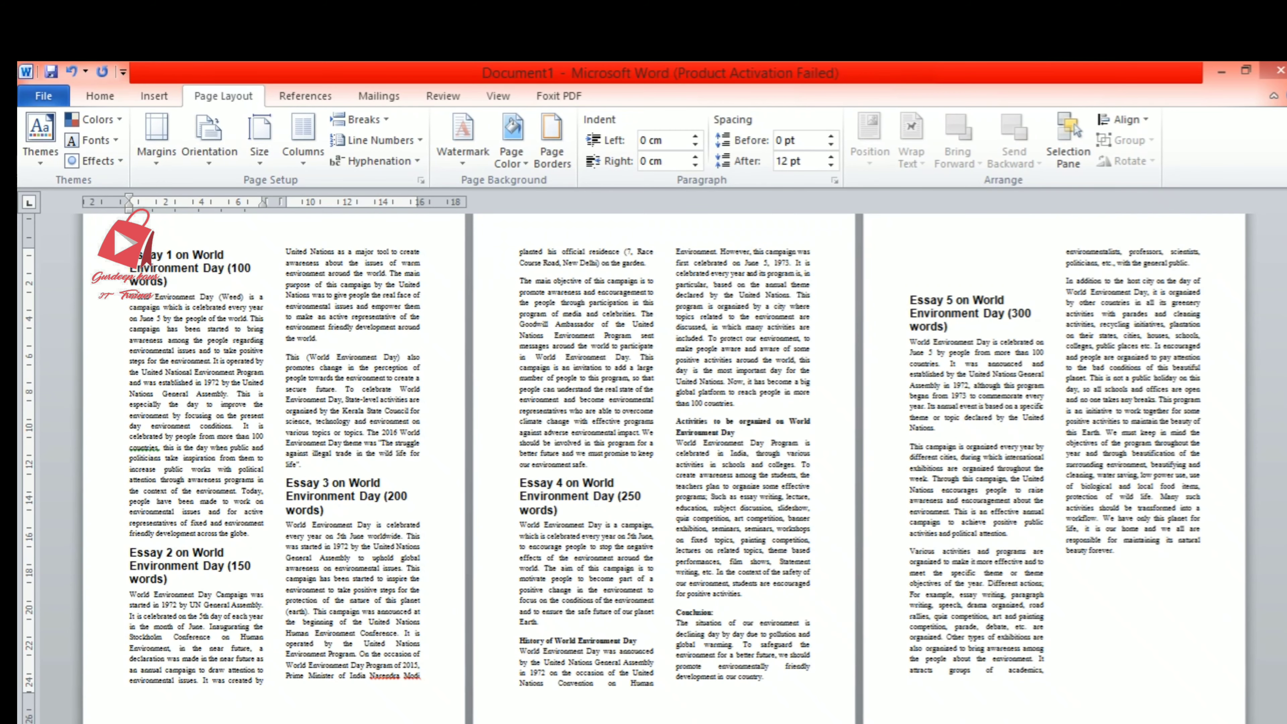
pyautogui.click(318, 338)
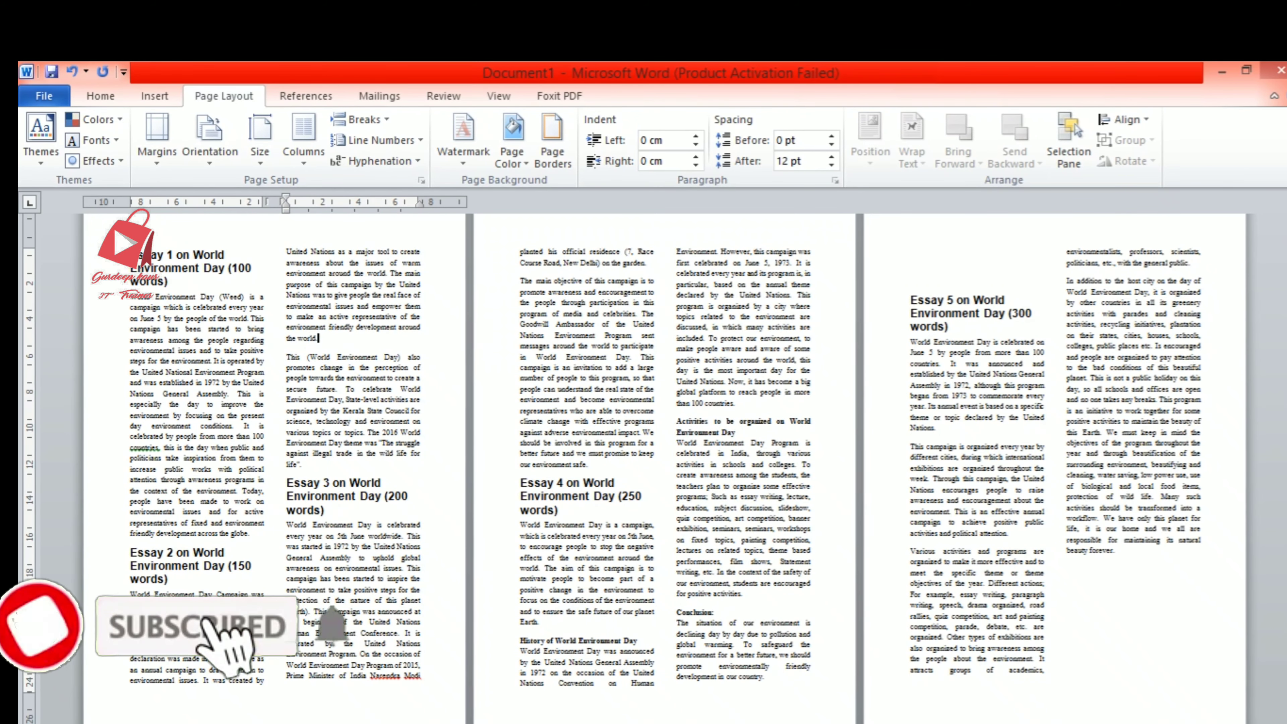
# - Switch to Document2 and insert a column break after the existing text in its first column
pyautogui.click(387, 723)
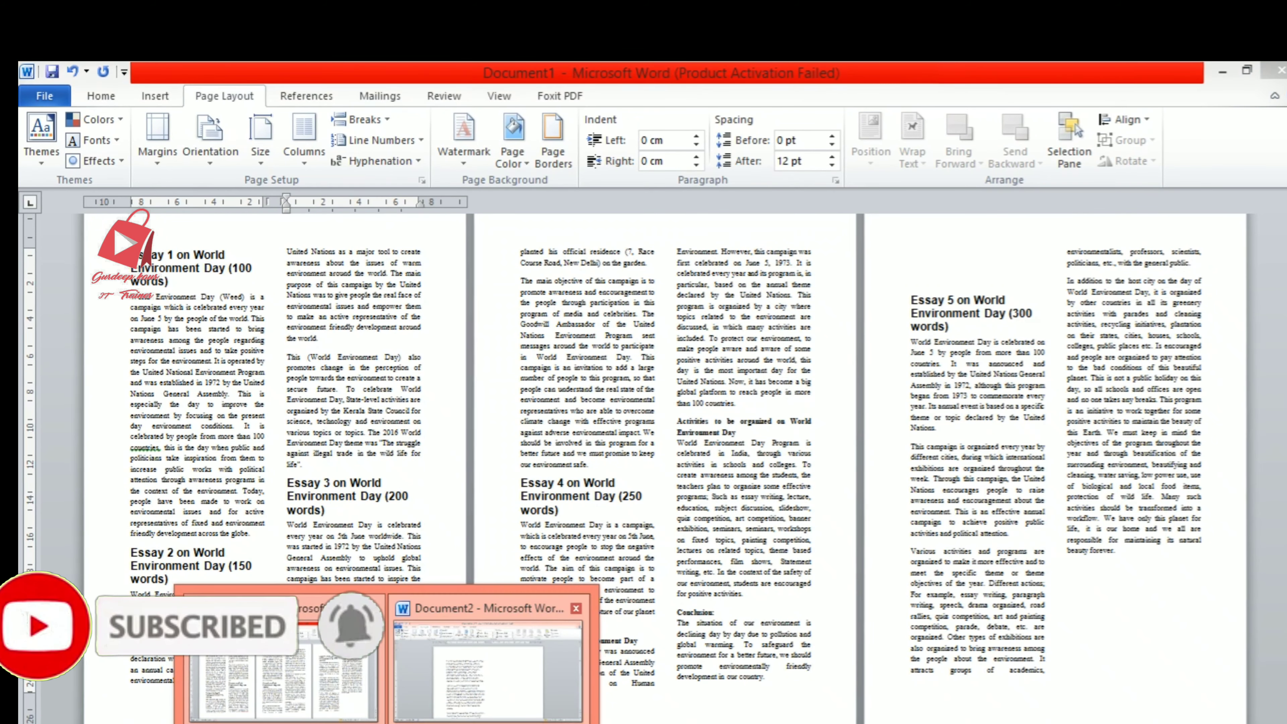
pyautogui.click(488, 669)
pyautogui.scroll(-3, 564, 418)
pyautogui.scroll(1, 565, 418)
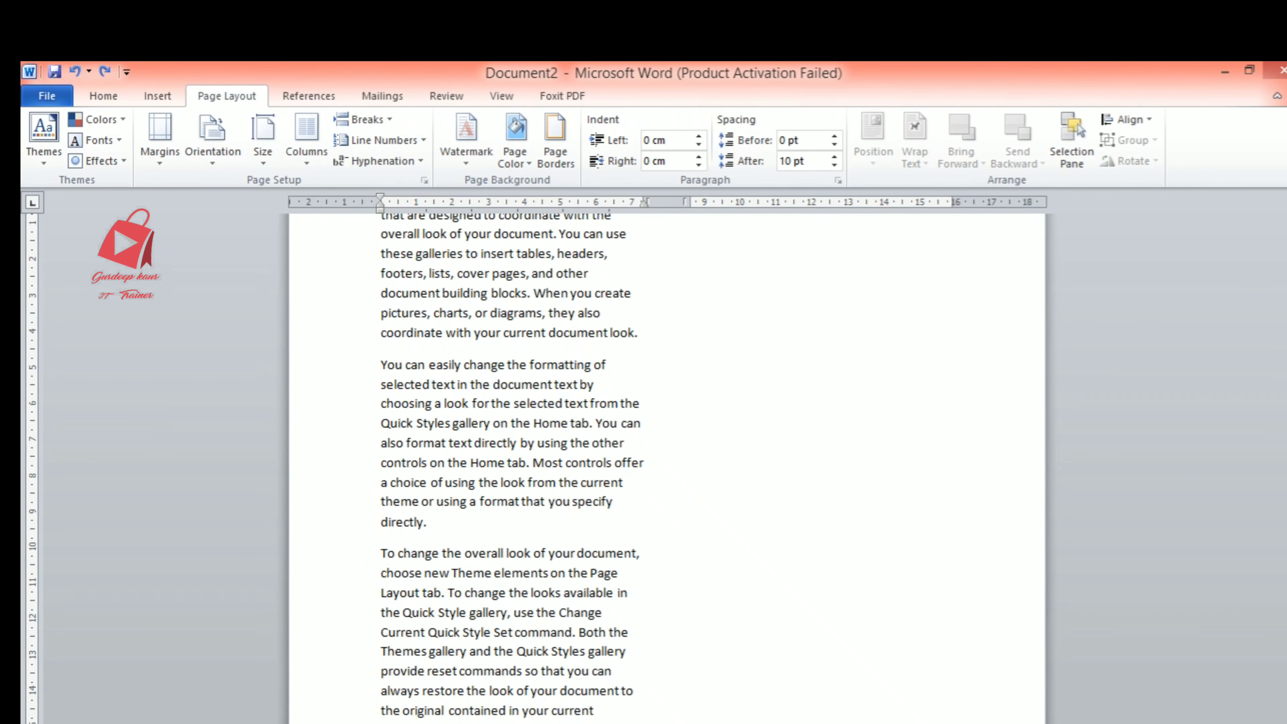
pyautogui.scroll(3, 667, 456)
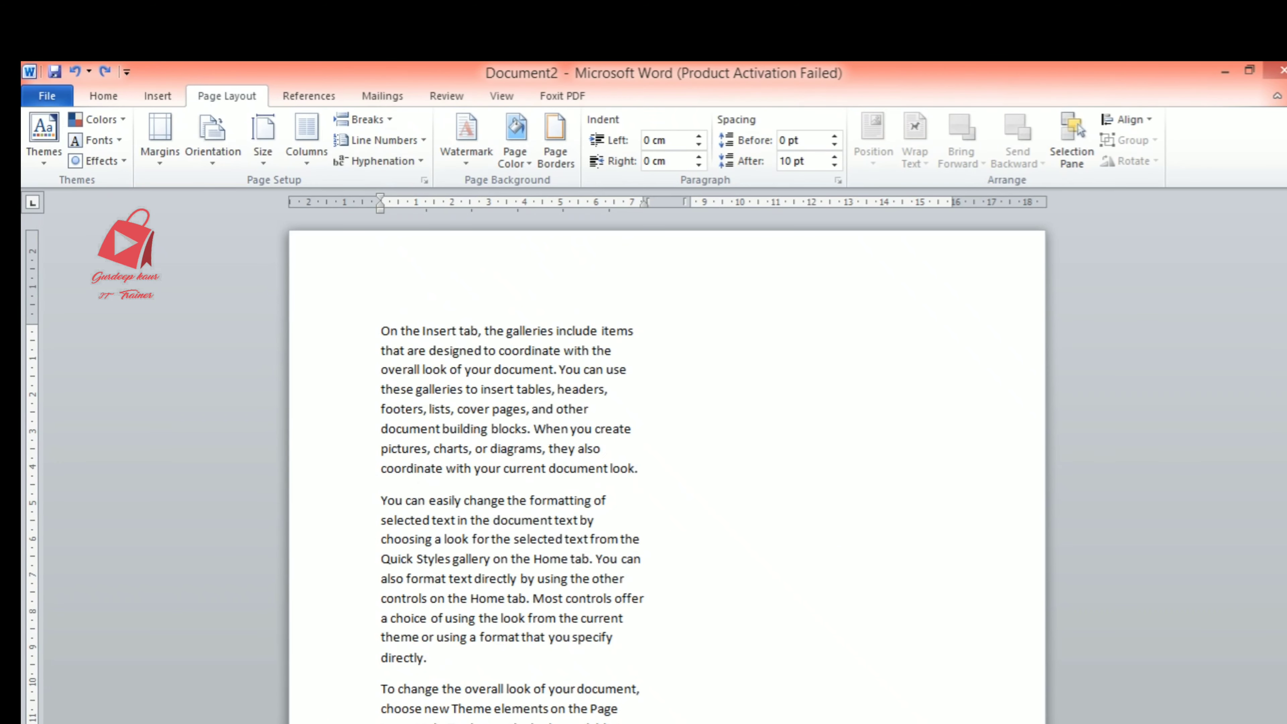
pyautogui.scroll(-3, 667, 456)
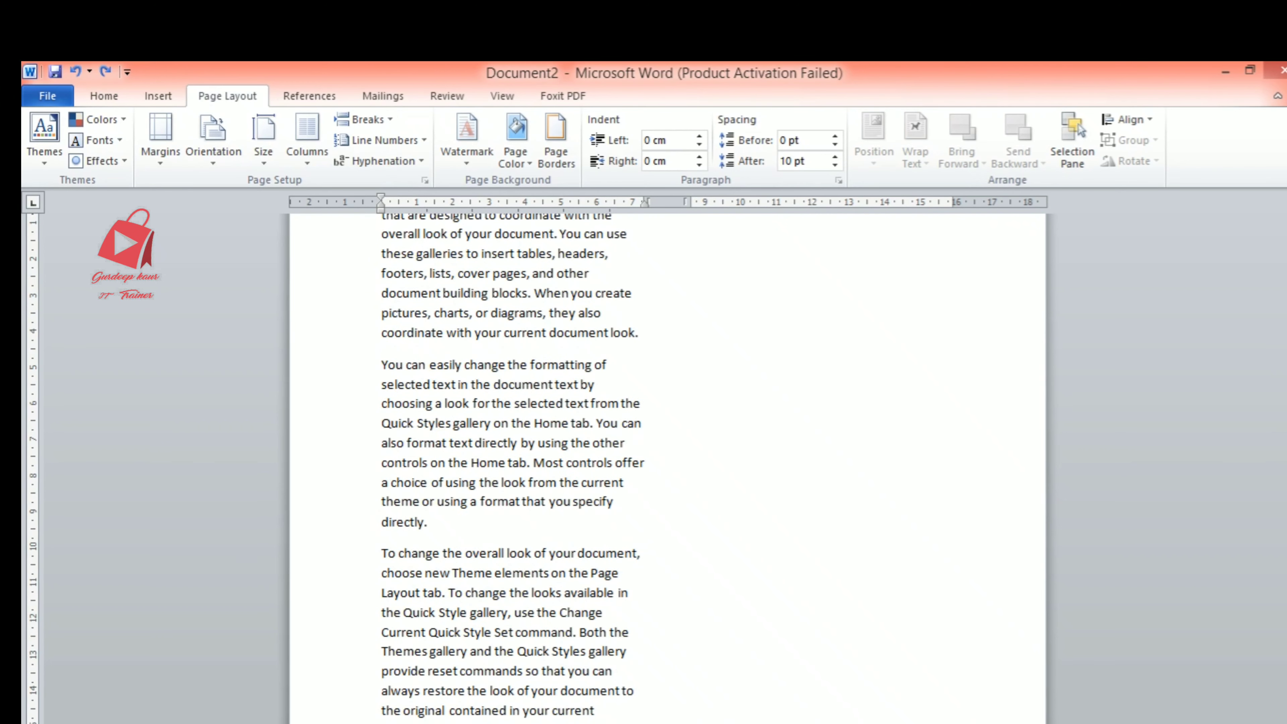
pyautogui.scroll(3, 667, 457)
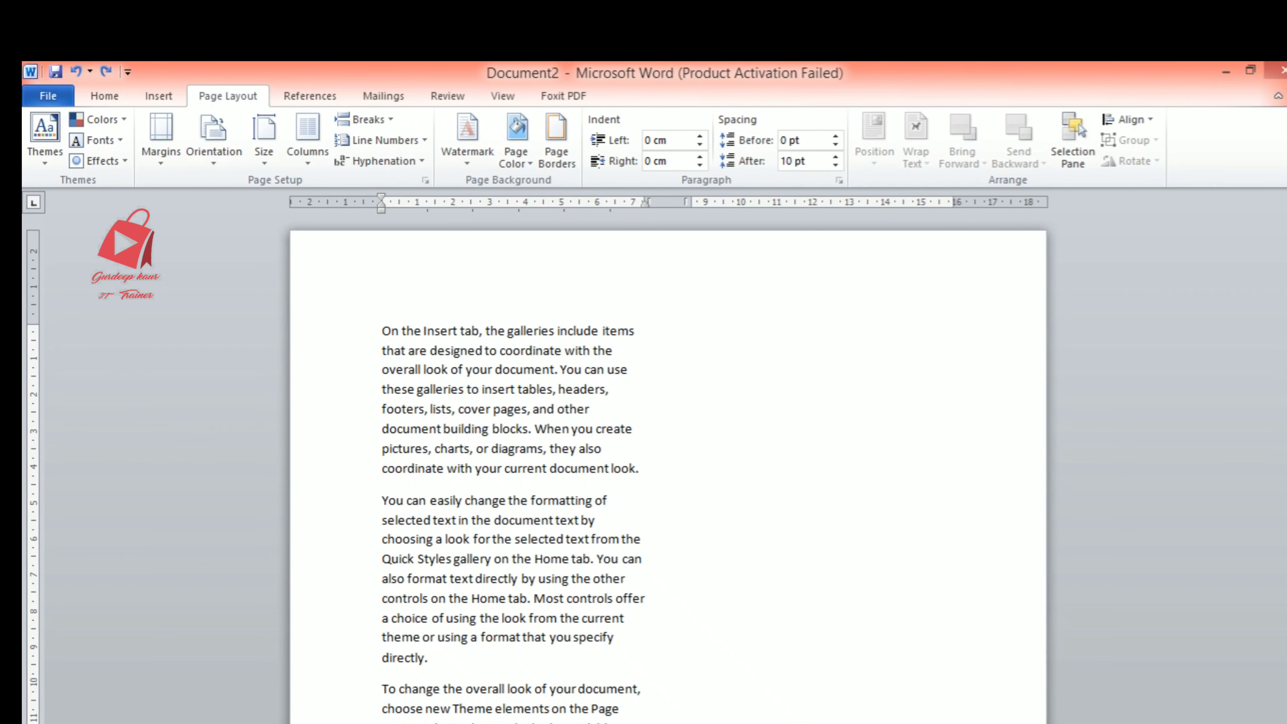
pyautogui.scroll(-2, 667, 456)
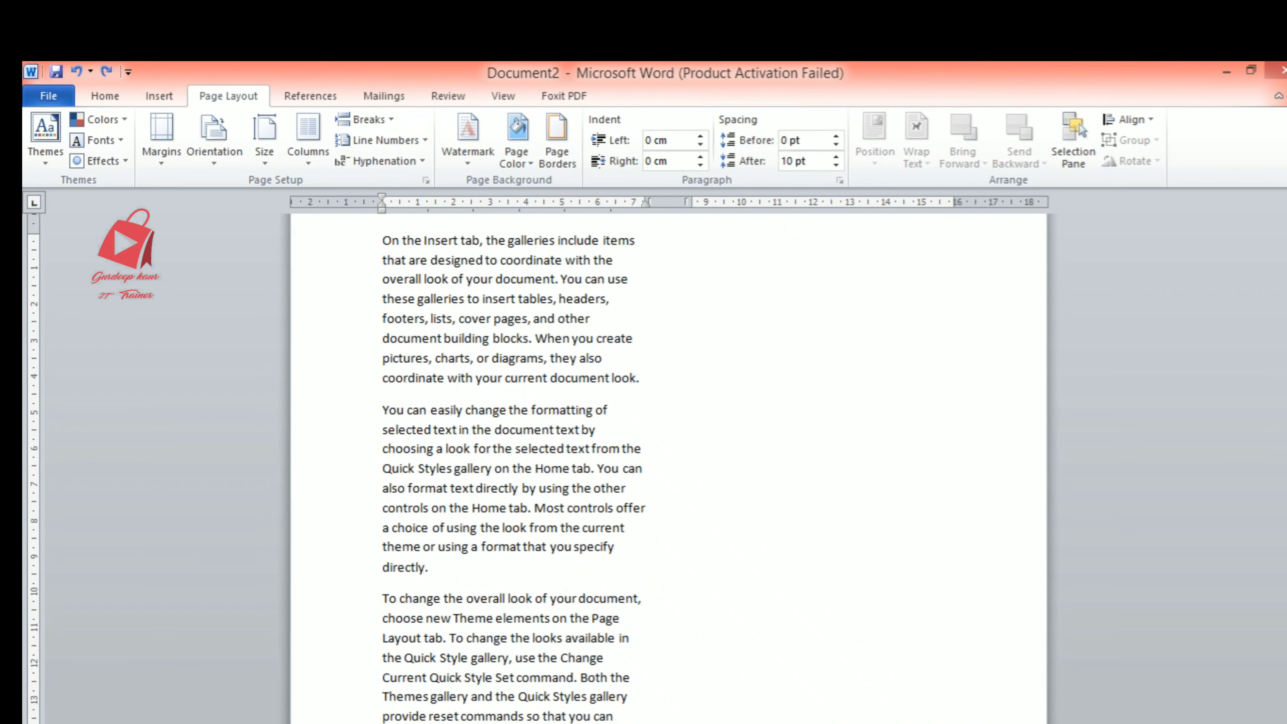
pyautogui.scroll(1, 667, 456)
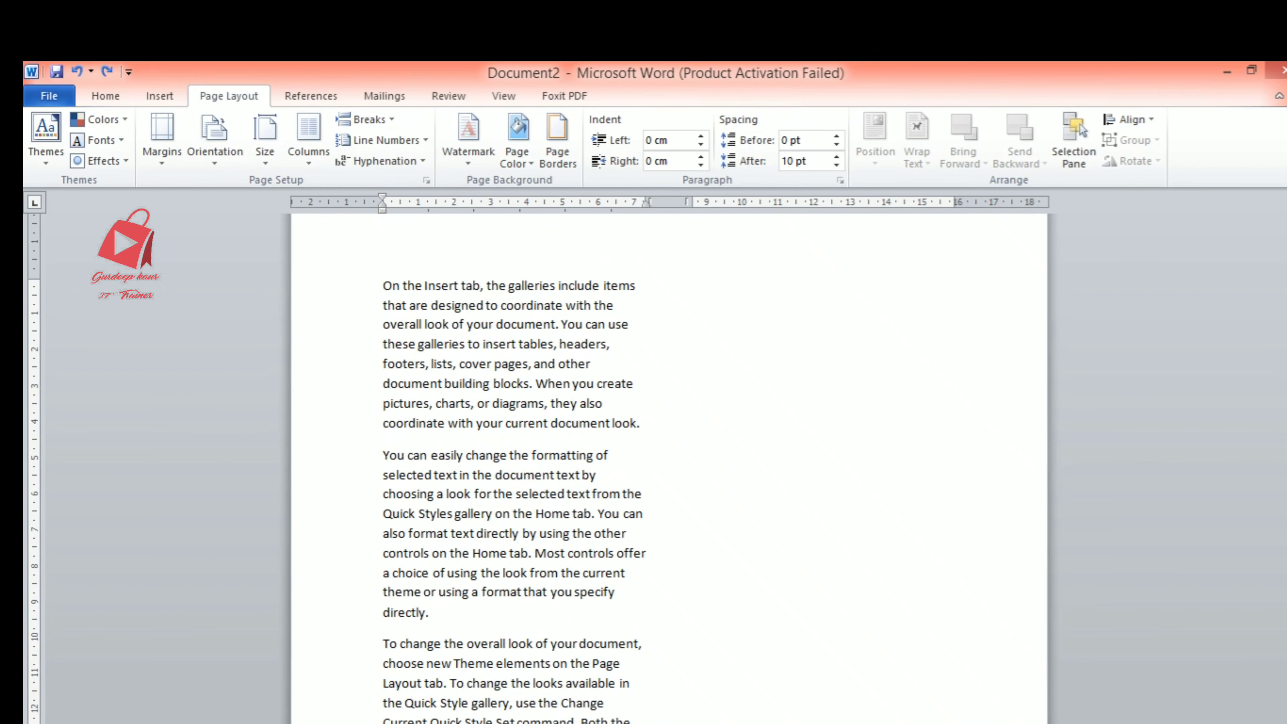
pyautogui.scroll(1, 668, 456)
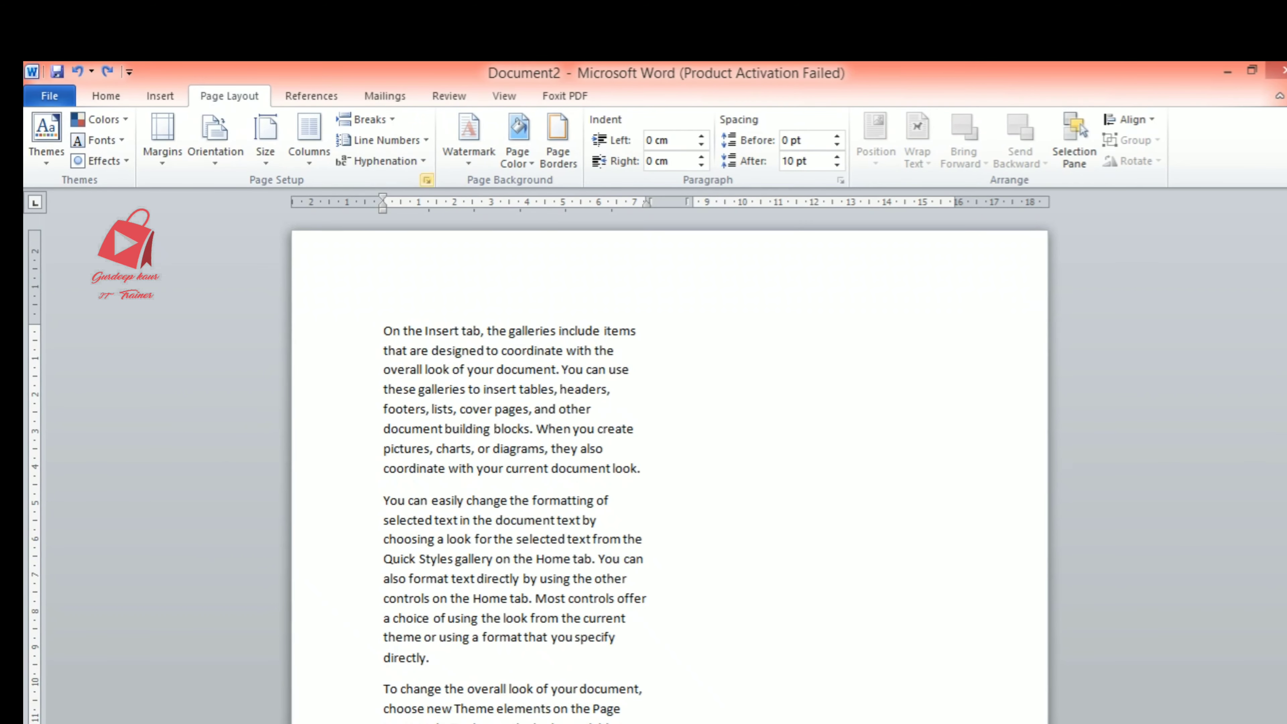
pyautogui.click(364, 119)
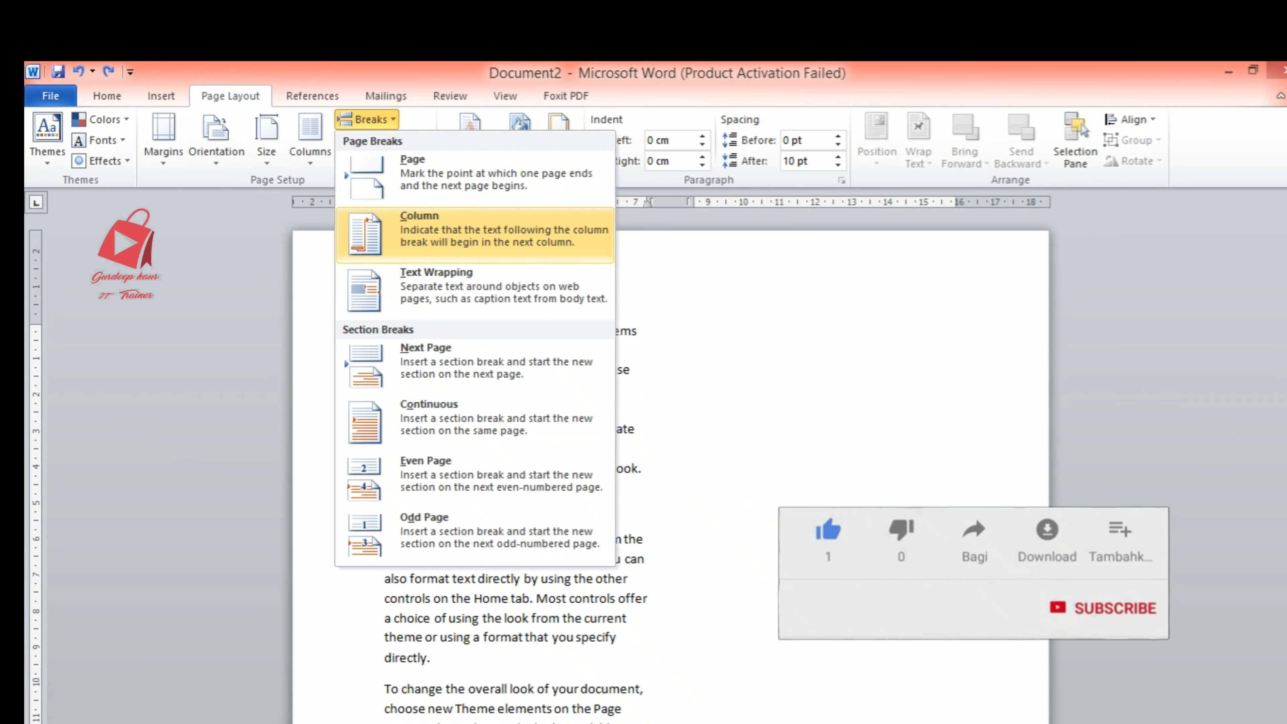
pyautogui.click(420, 231)
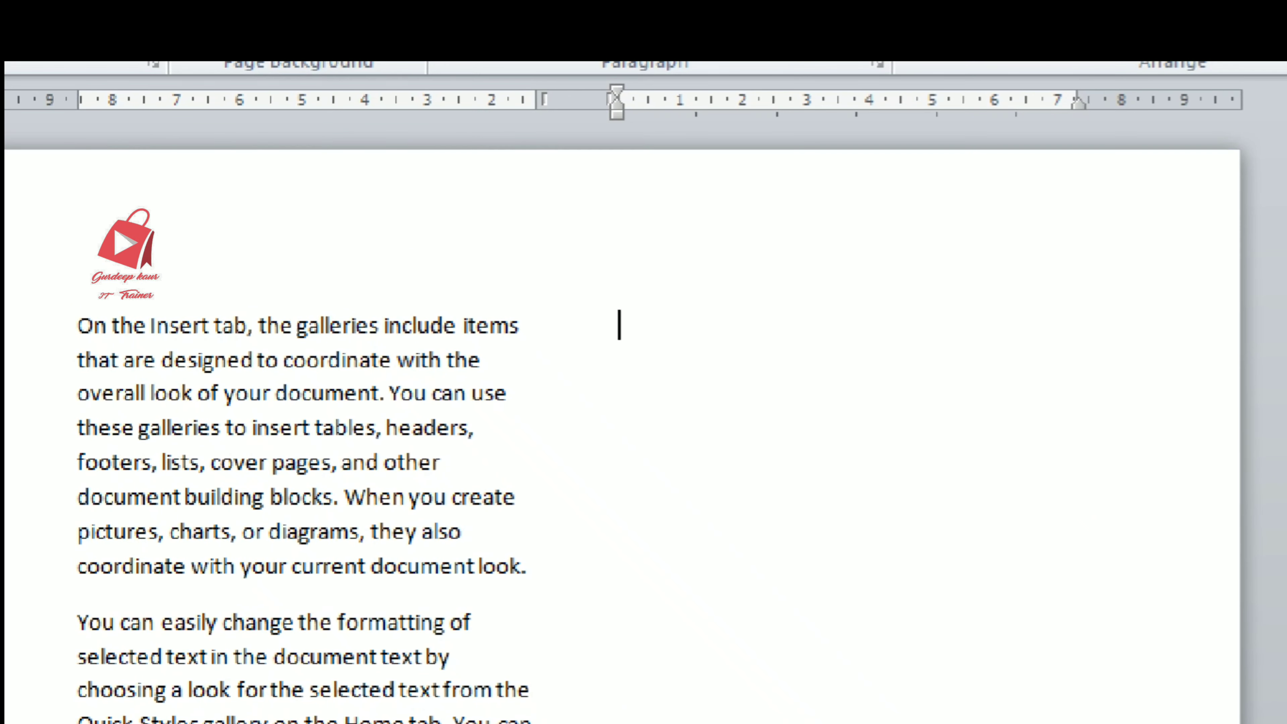
# - Fill the second column with sample paragraphs generated by =rand()
pyautogui.write('=ran')
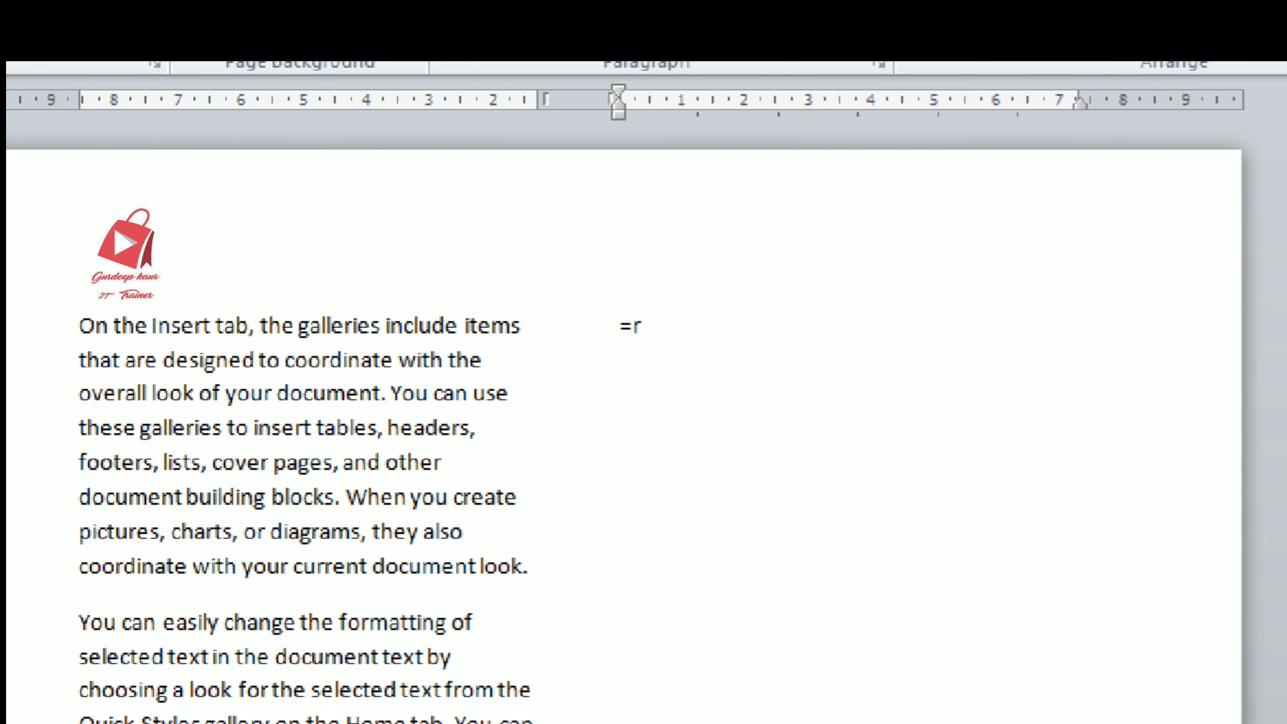
pyautogui.write('d()')
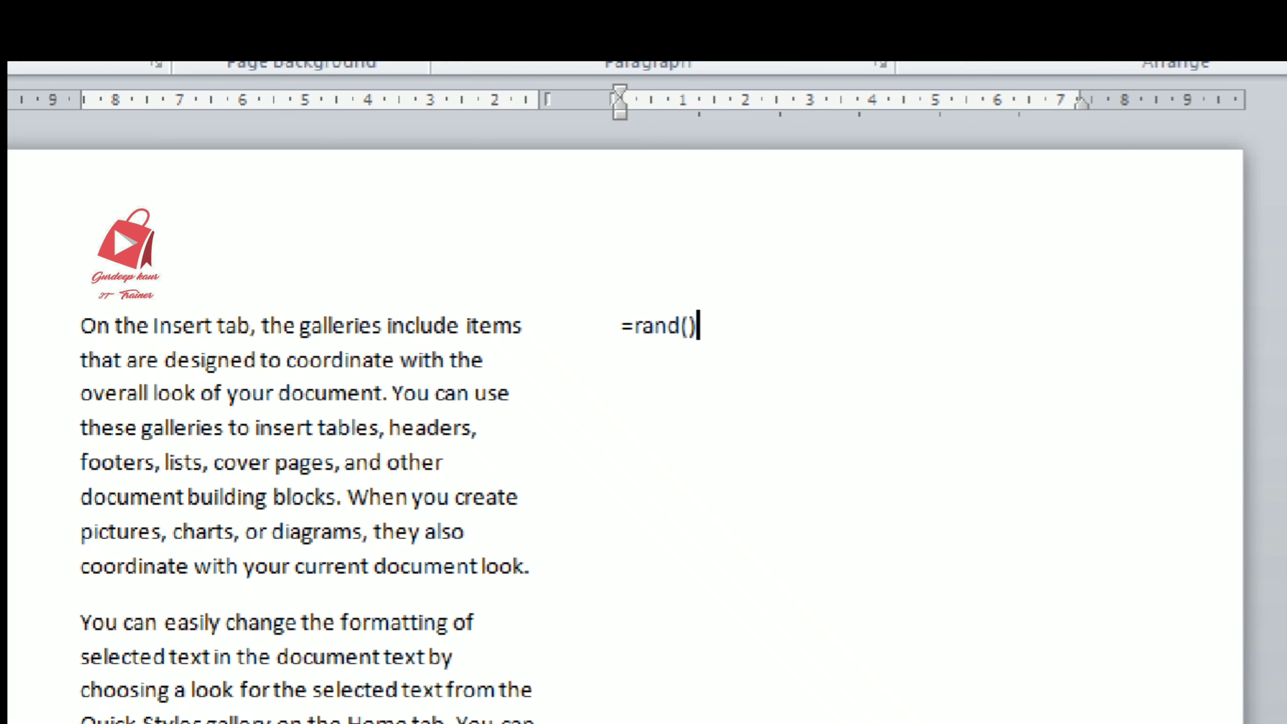
pyautogui.press('Return')
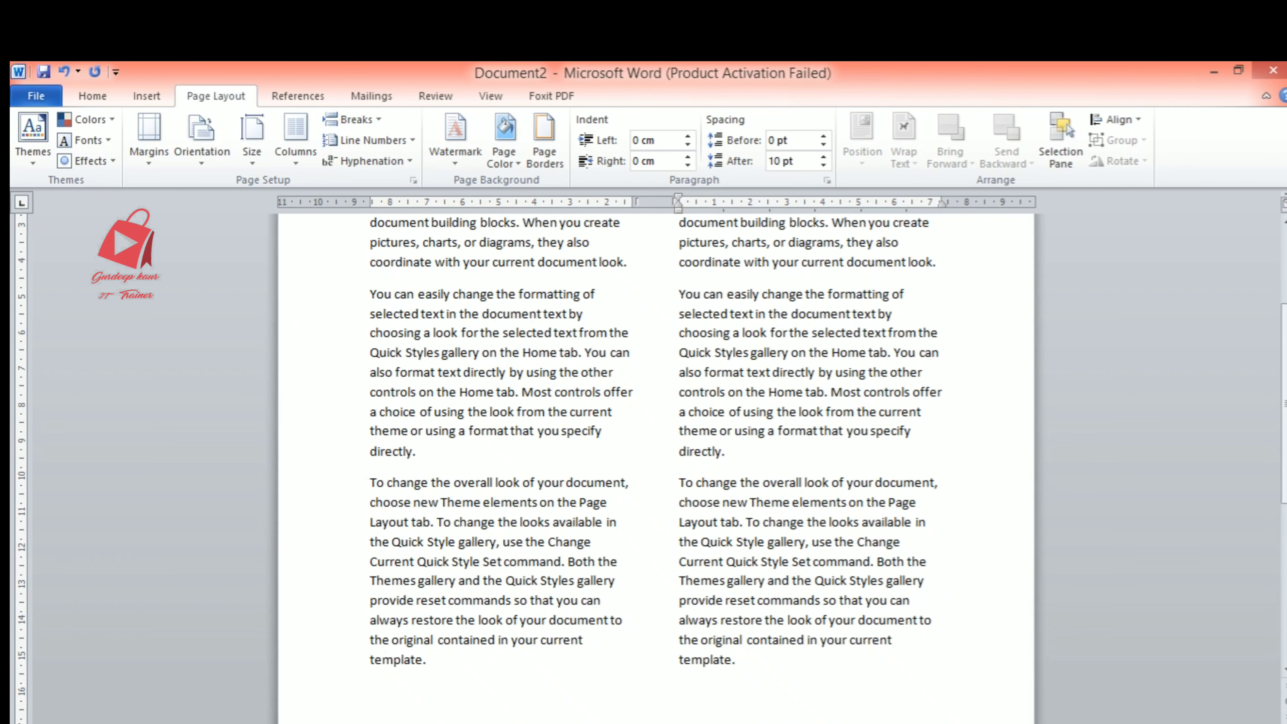
# - In Essay 1 of Document1, put the sentence starting "This is especially the day" on a new line with a text wrapping break
pyautogui.click(352, 119)
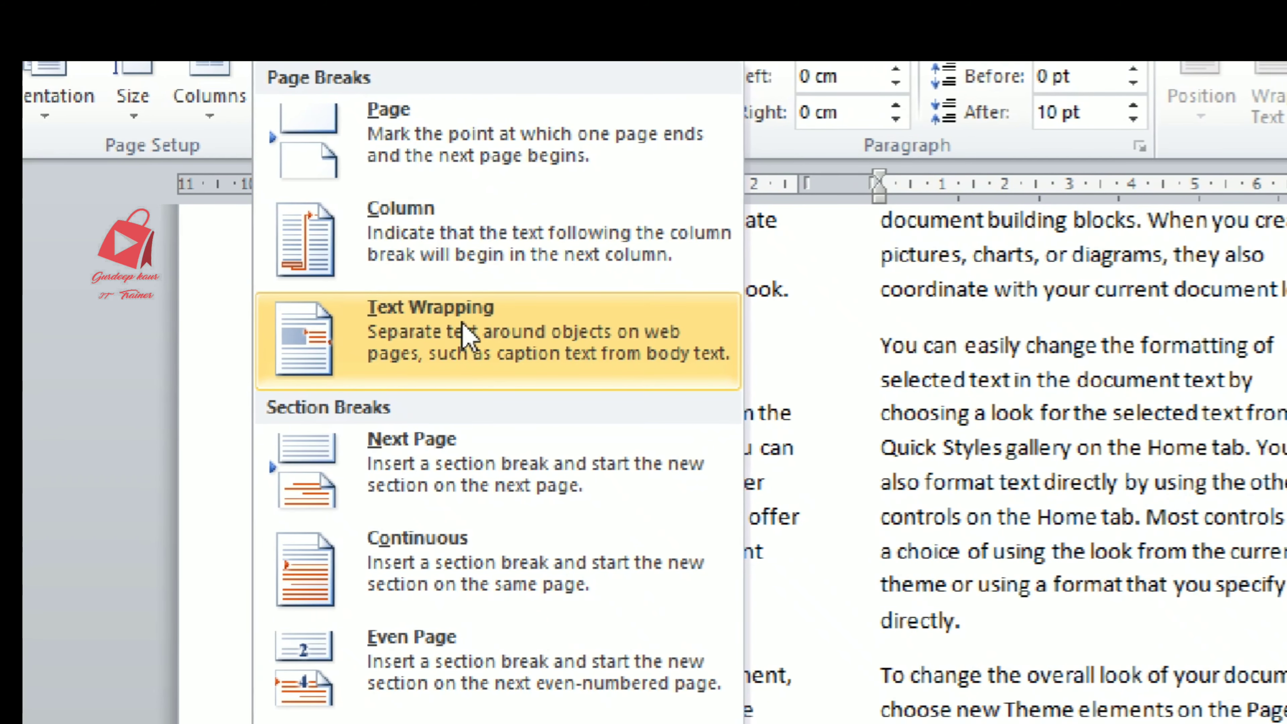
pyautogui.click(461, 332)
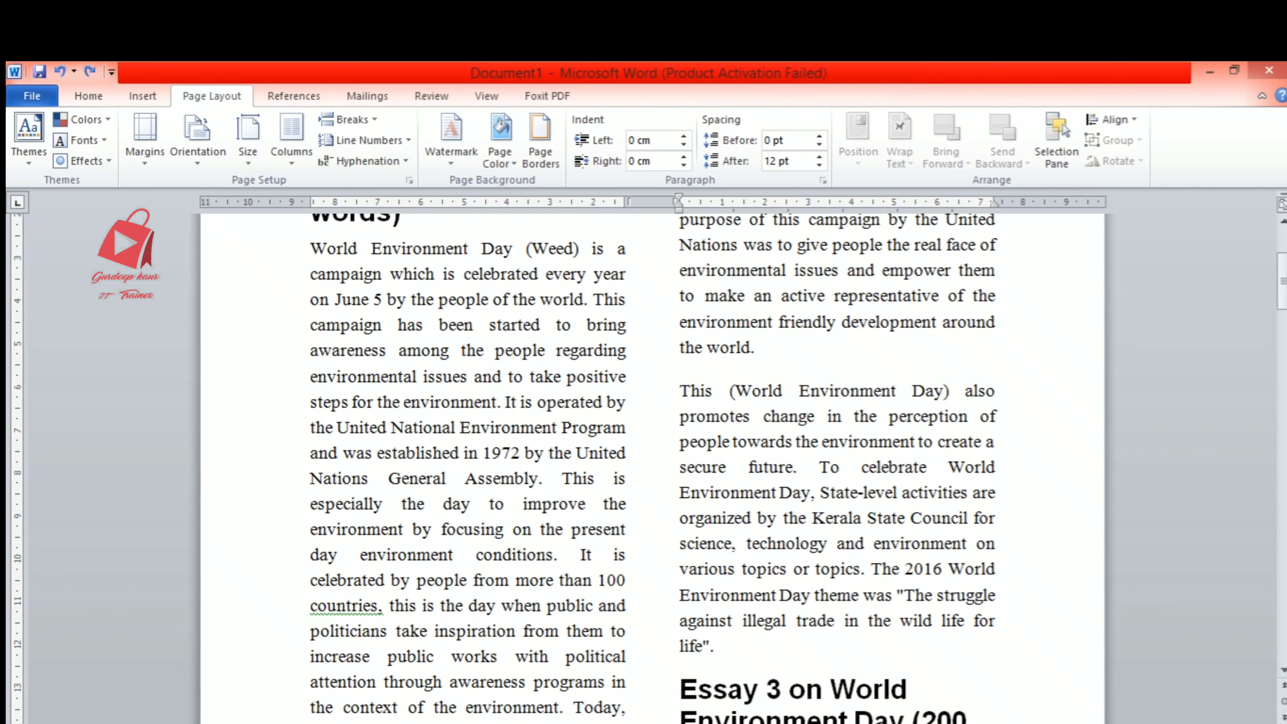
pyautogui.click(562, 479)
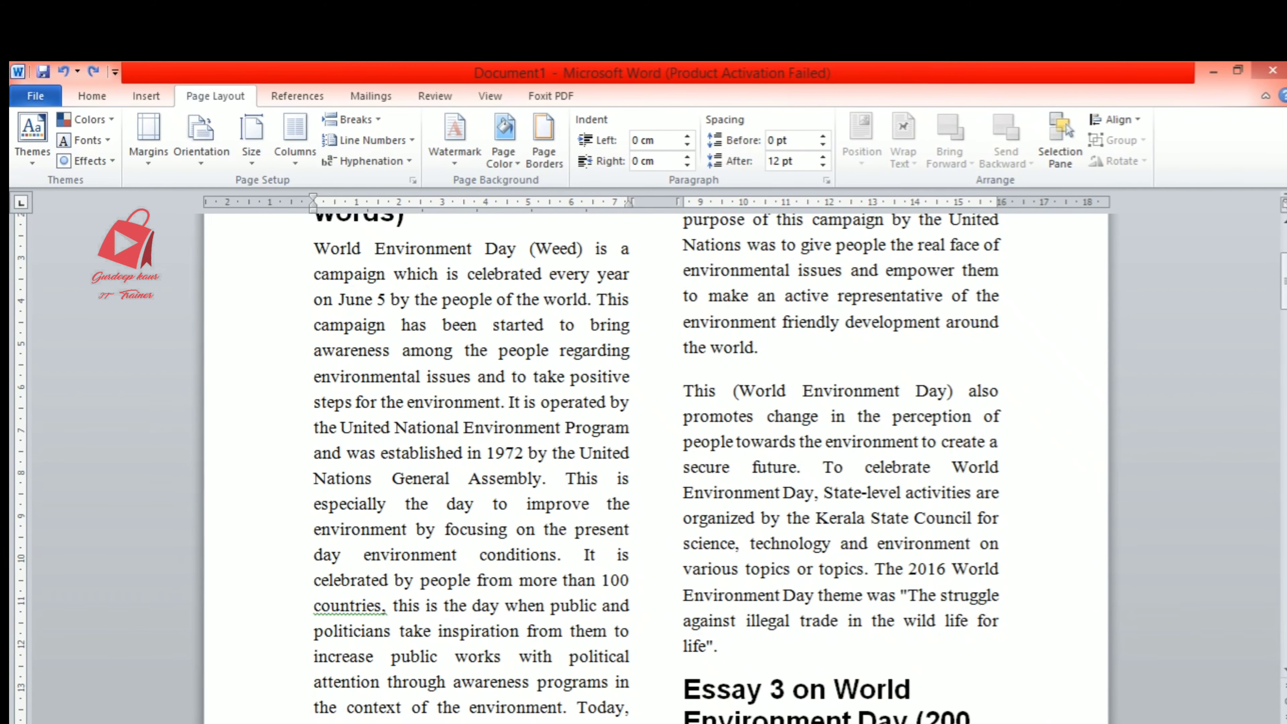
pyautogui.press('Return')
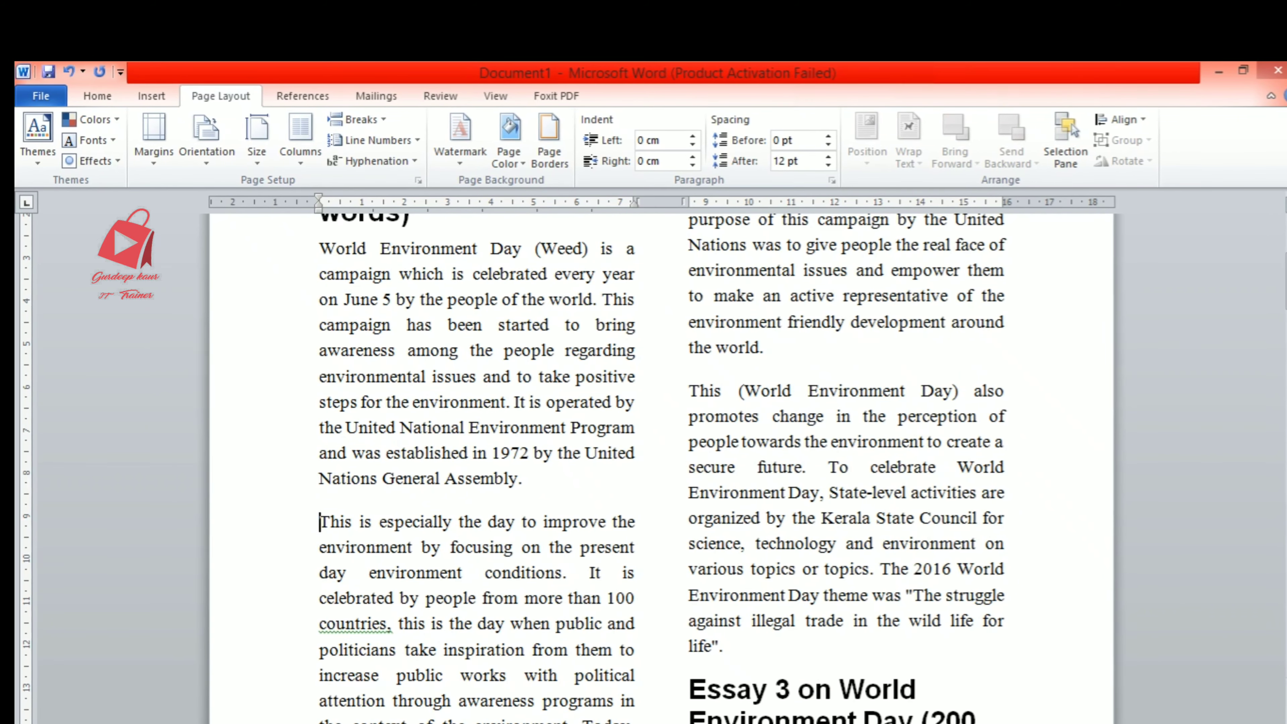
pyautogui.press('BackSpace')
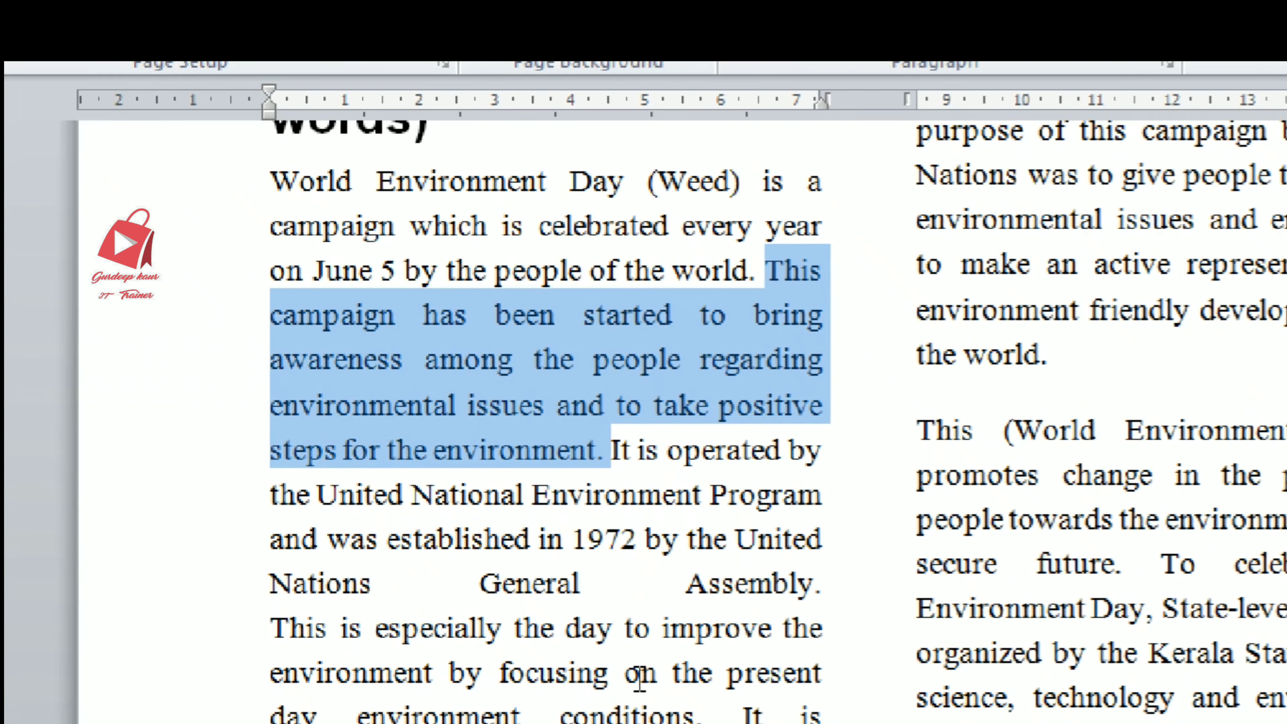
pyautogui.click(664, 588)
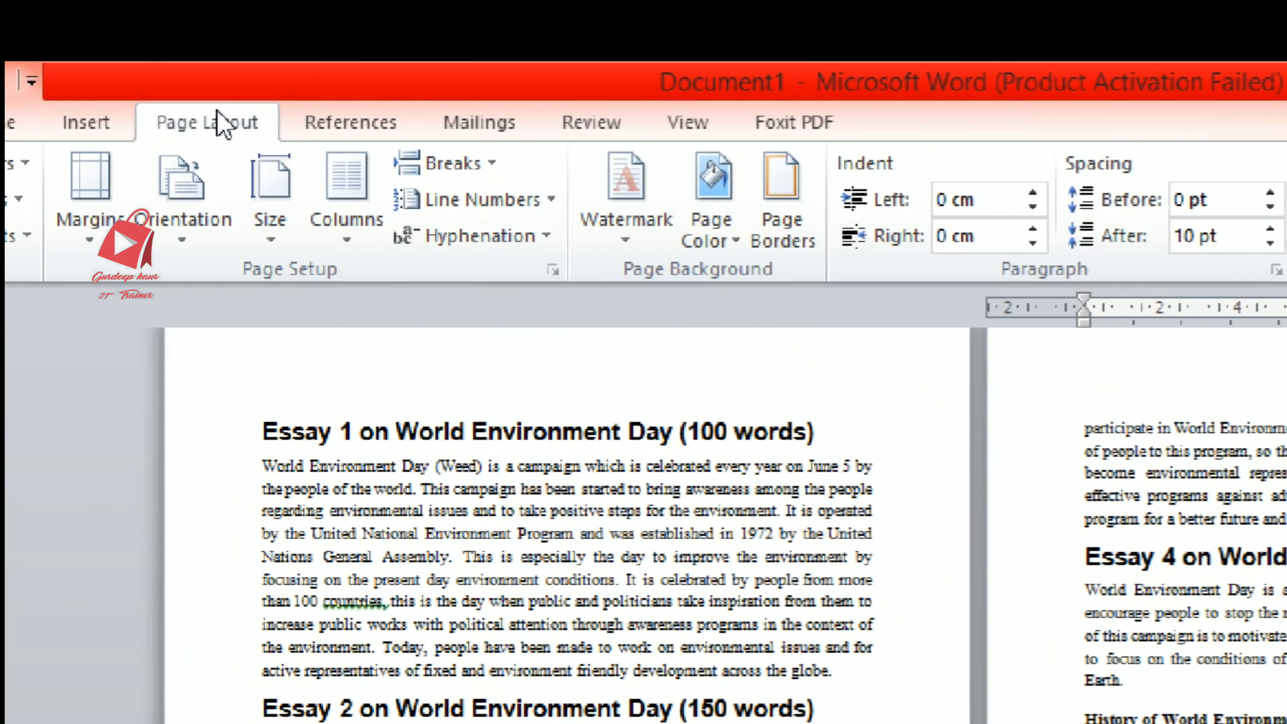
# - Insert a Next Page section break before the "Essay 3 on World Environment Day" heading
pyautogui.click(408, 165)
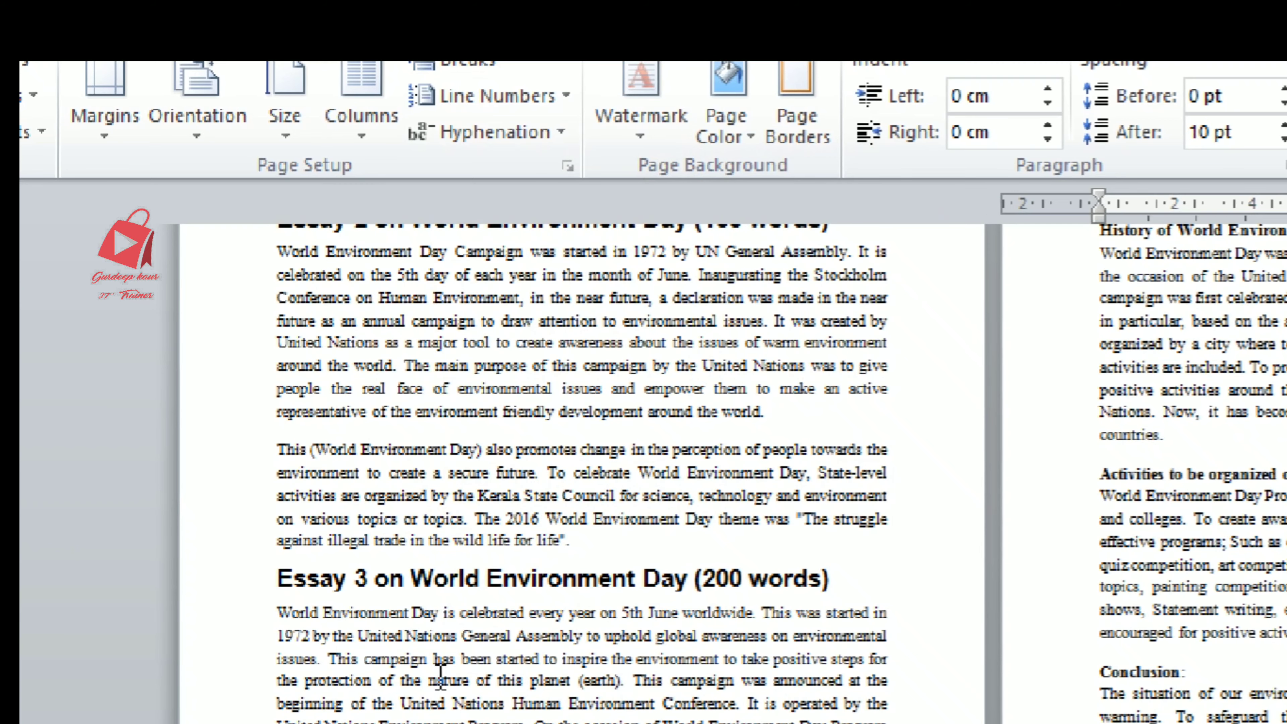
pyautogui.click(293, 579)
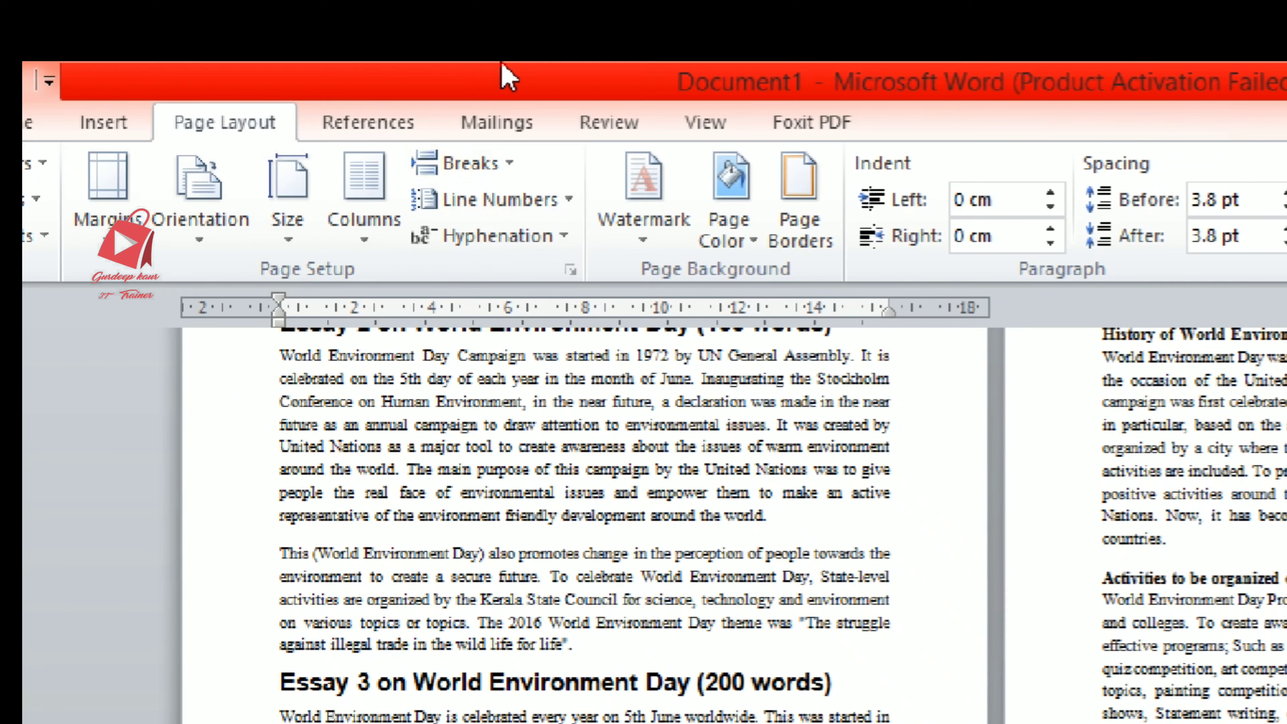
pyautogui.click(459, 170)
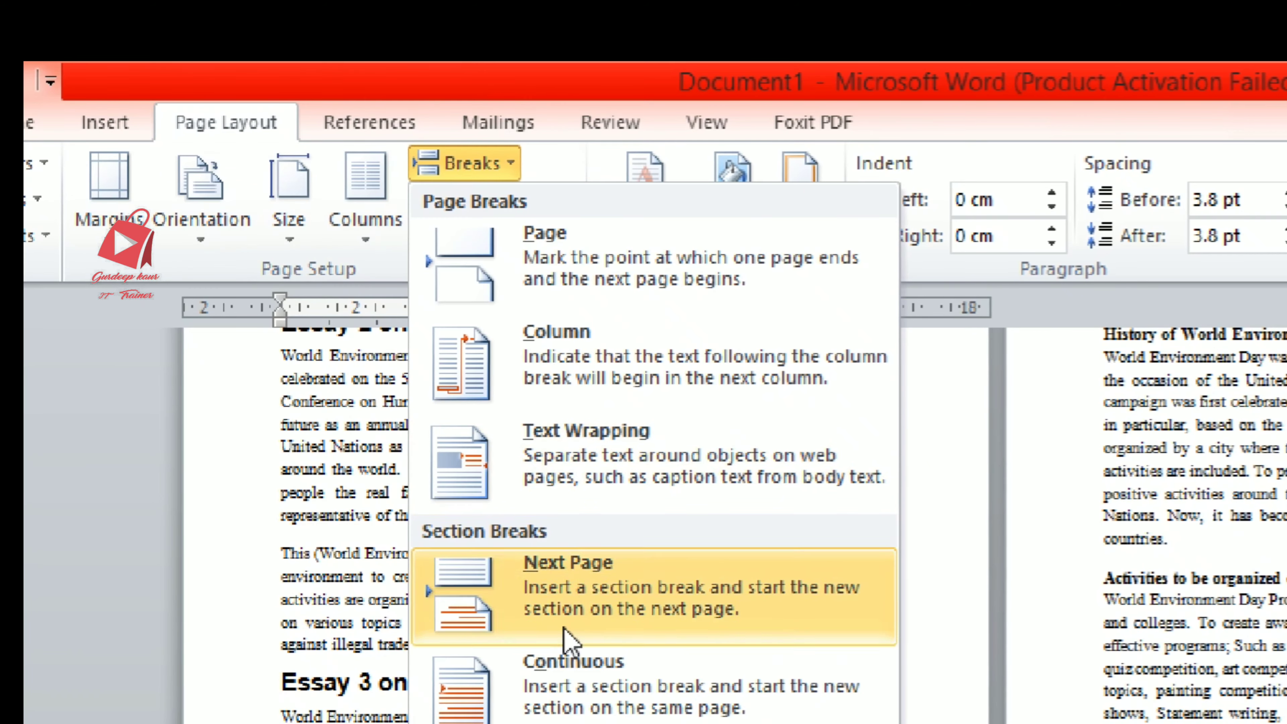
pyautogui.click(606, 606)
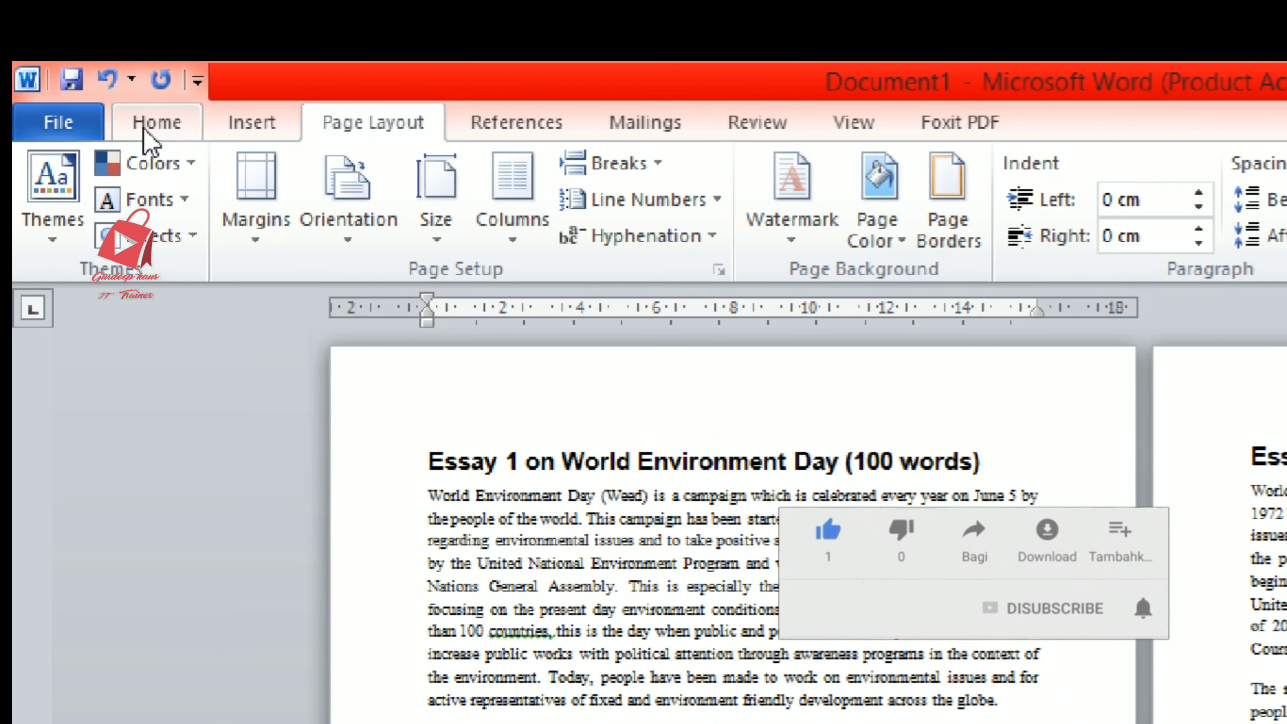
# - Show the formatting marks and set the section containing Essays 1 and 2 to Landscape orientation
pyautogui.click(87, 101)
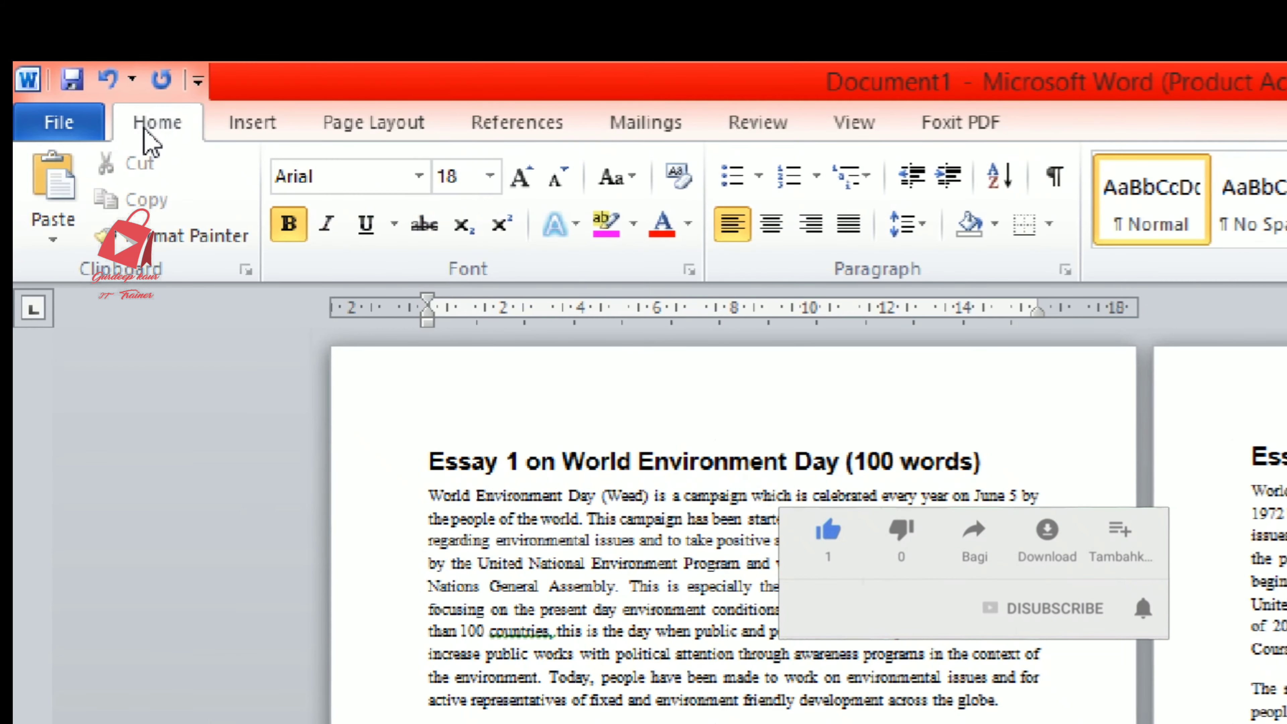
pyautogui.click(1060, 195)
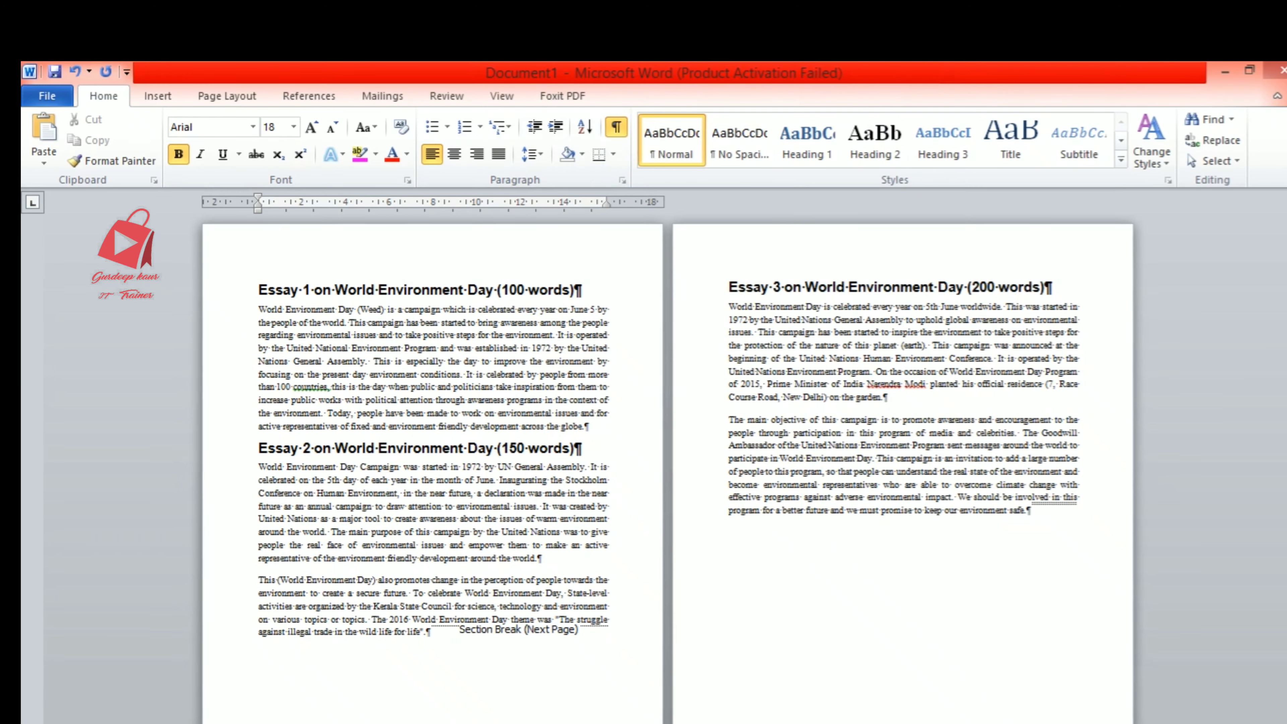
pyautogui.scroll(-3, 669, 456)
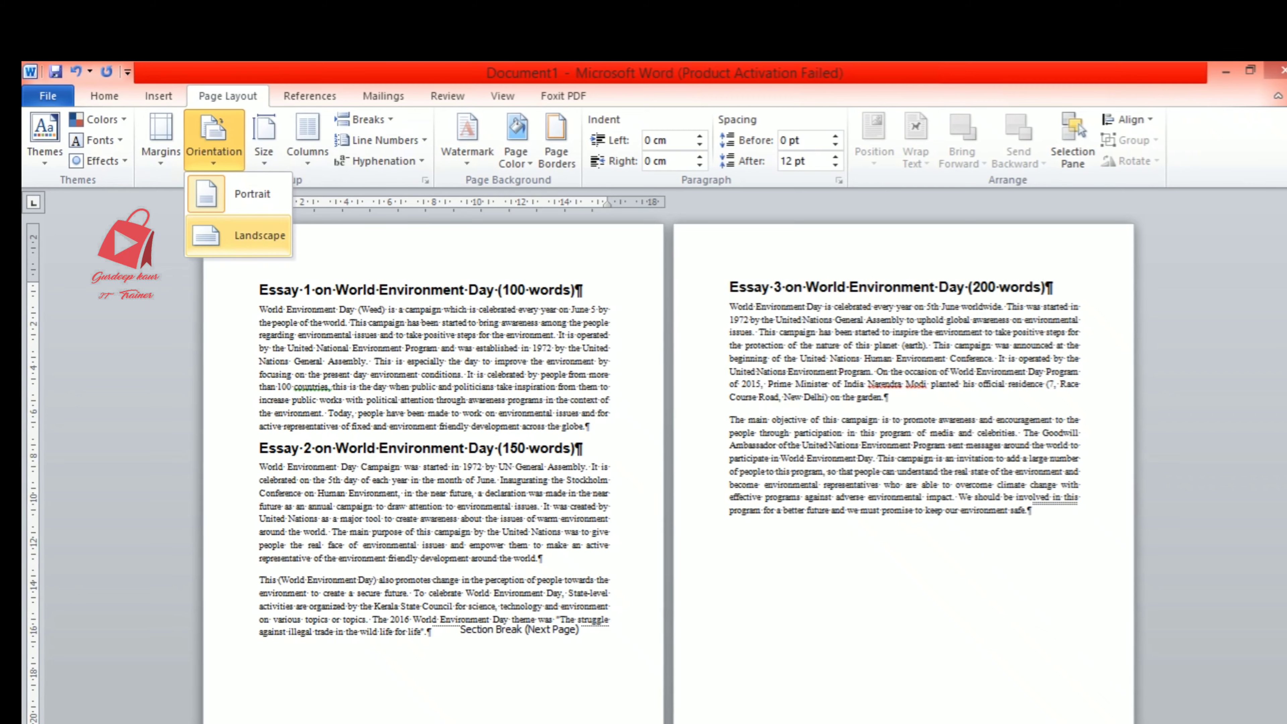
pyautogui.click(241, 236)
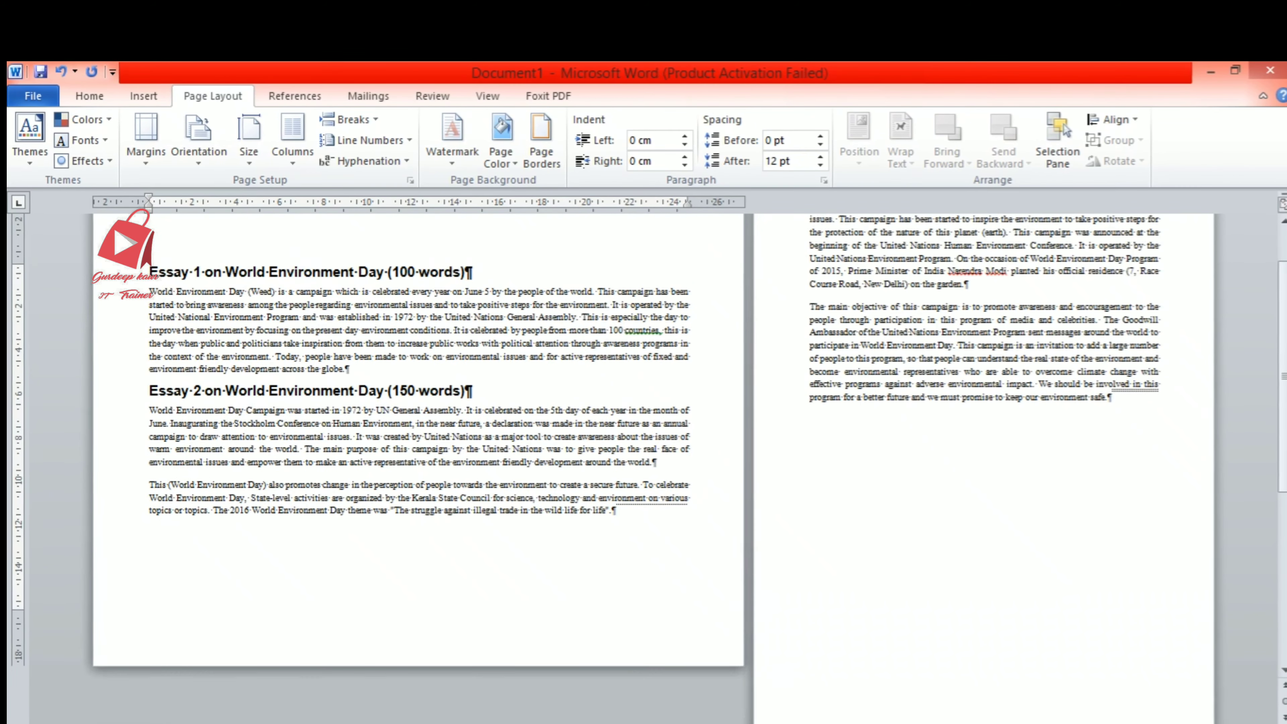
pyautogui.scroll(3, 348, 481)
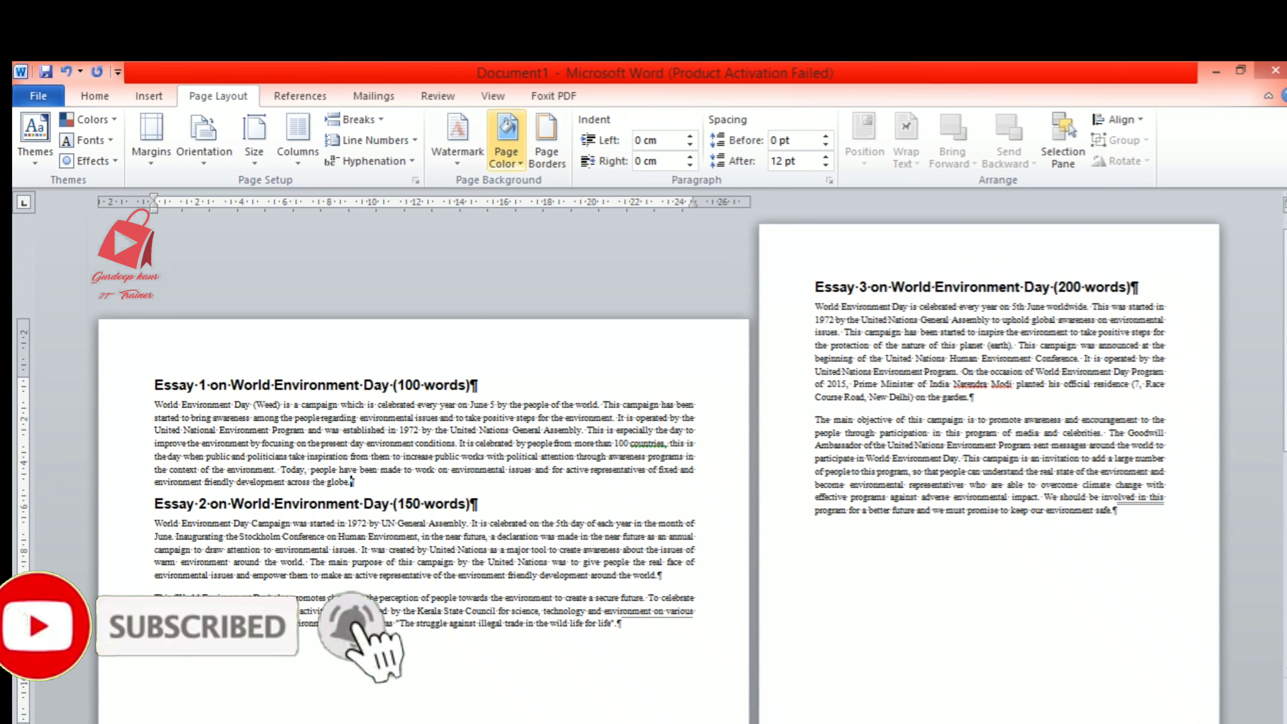
# - Add a red apple art page border to the section containing Essays 1 and 2, applied to This section
pyautogui.click(546, 145)
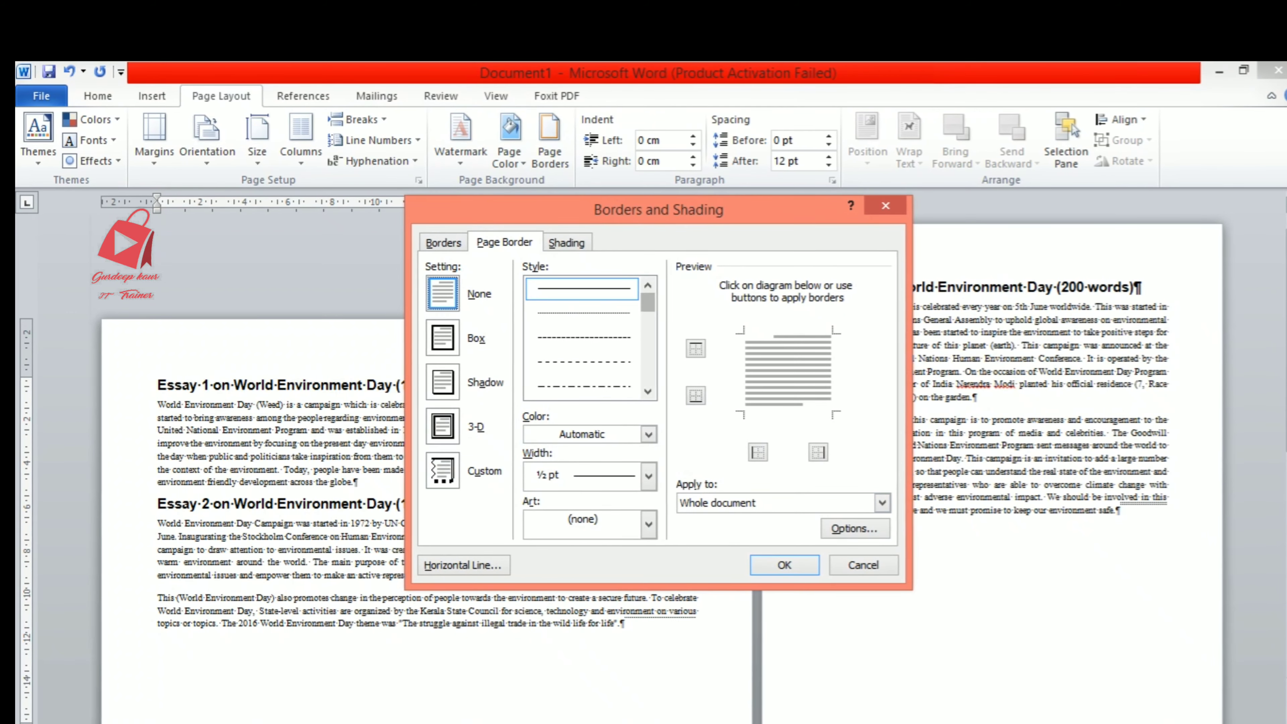
pyautogui.click(584, 577)
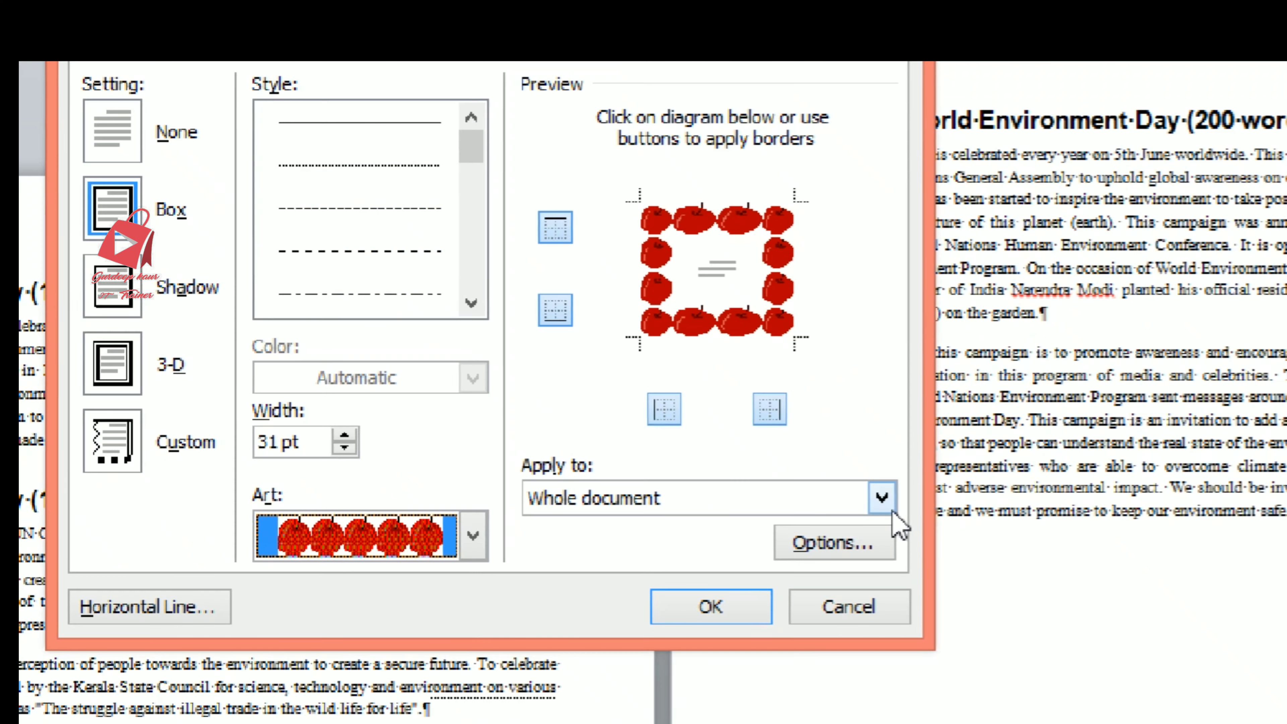
pyautogui.click(886, 502)
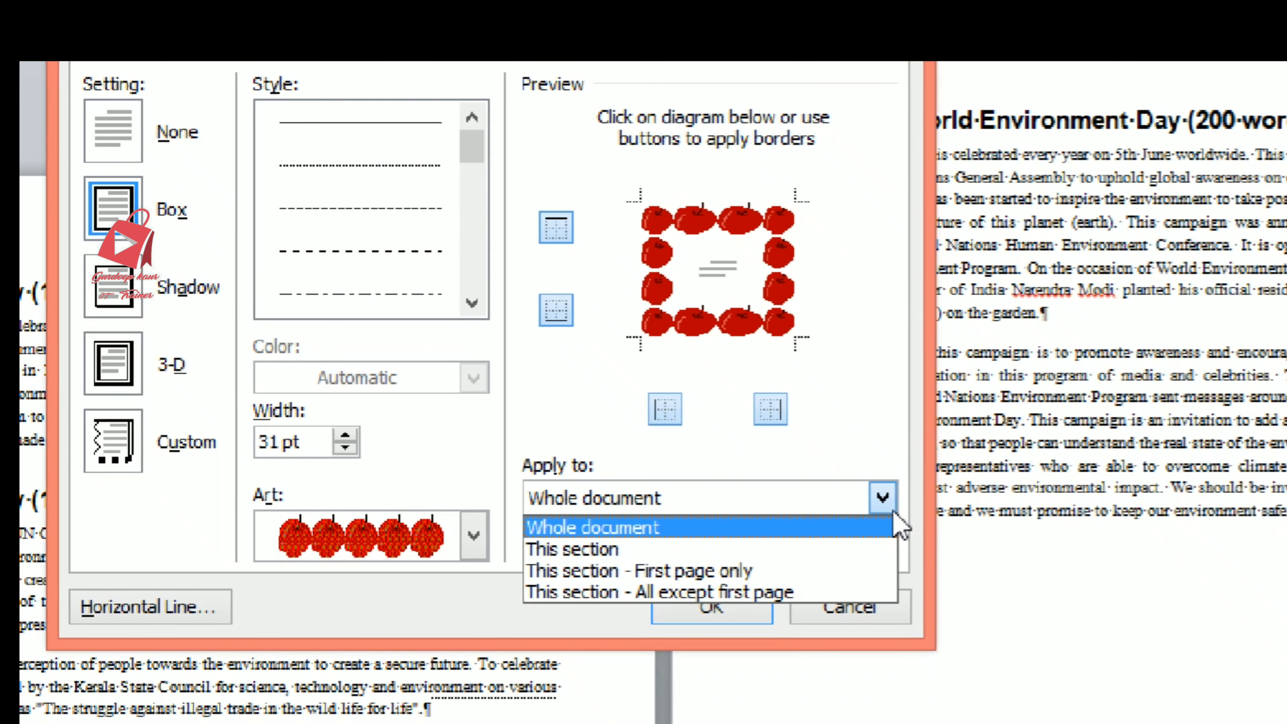
pyautogui.click(801, 530)
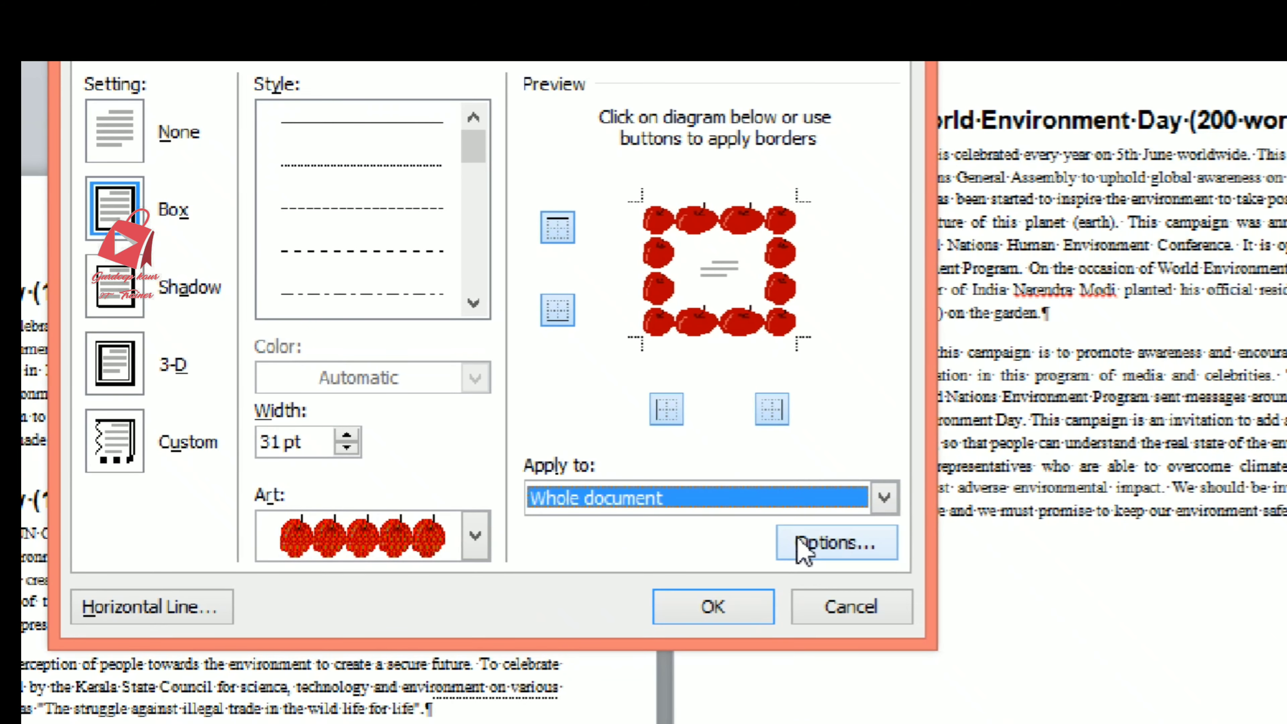
pyautogui.click(886, 498)
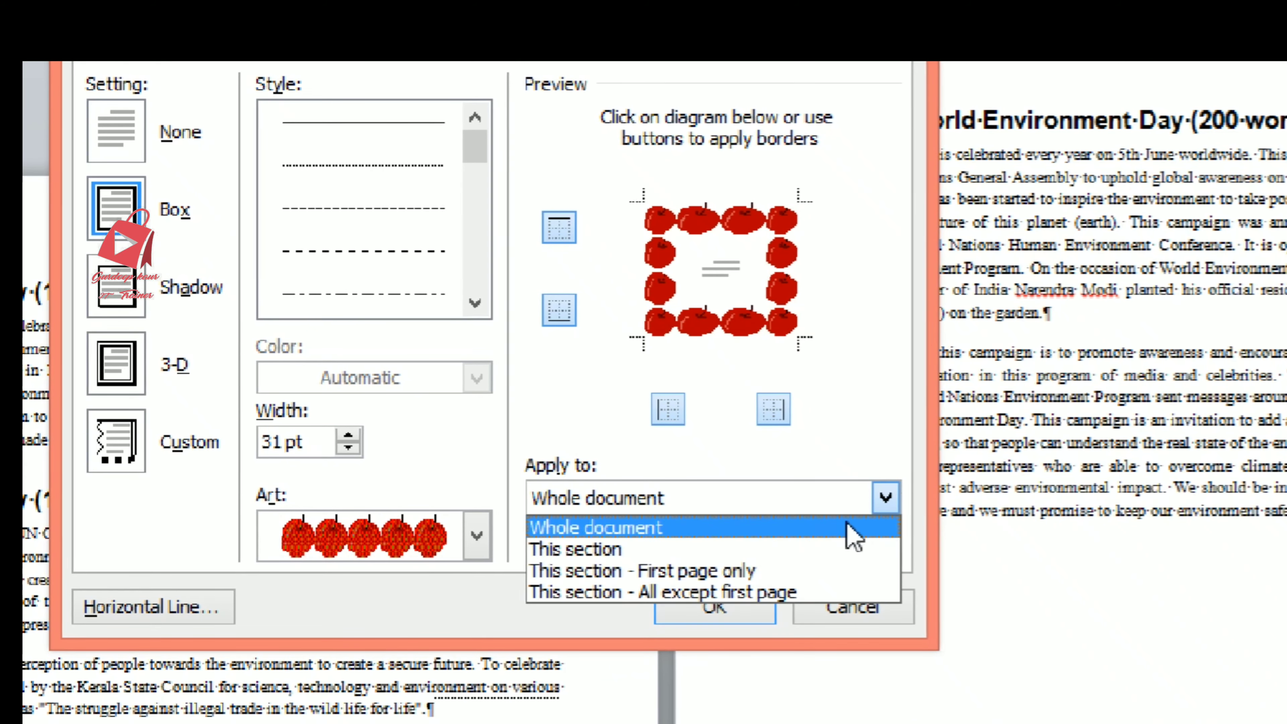
pyautogui.click(816, 552)
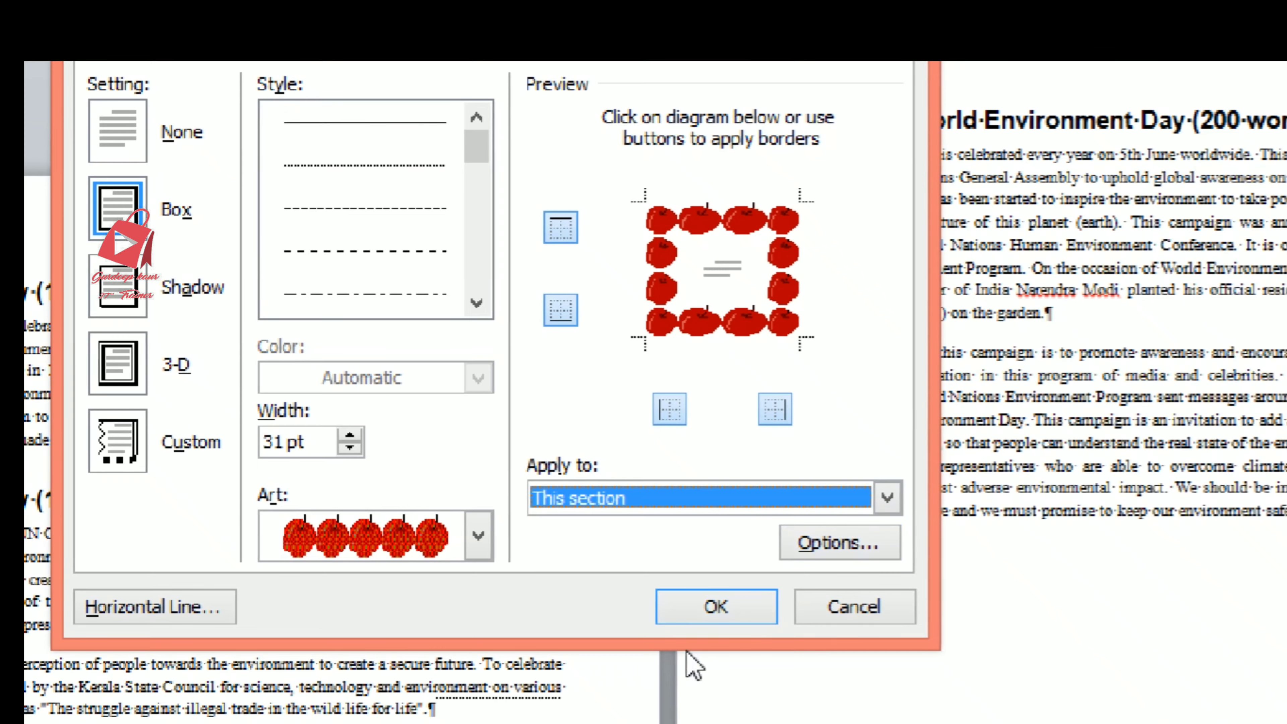
pyautogui.click(678, 606)
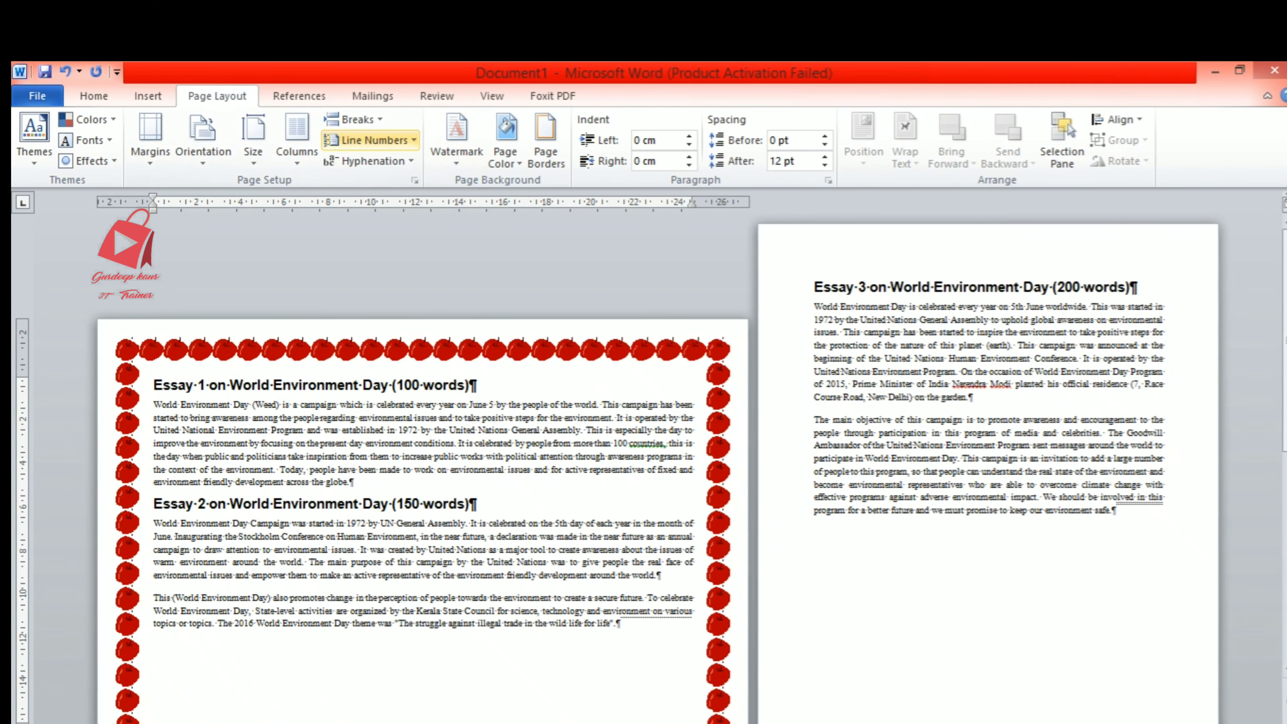
pyautogui.click(355, 119)
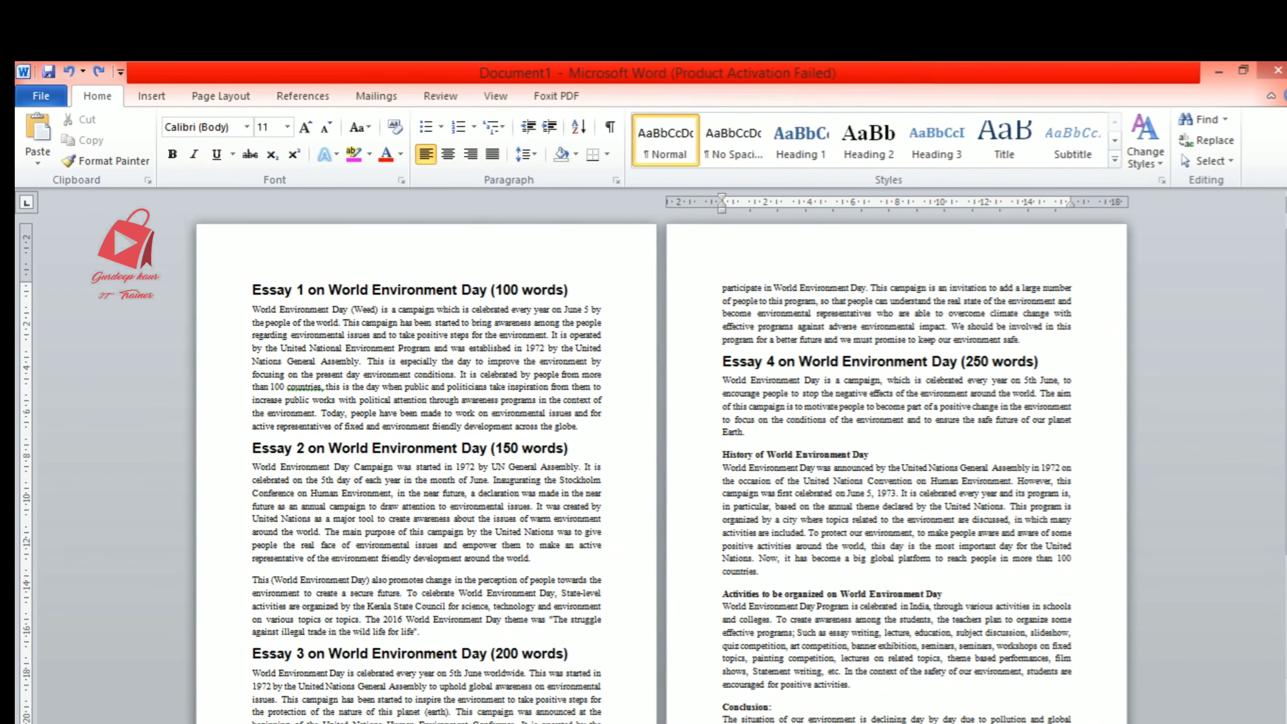
pyautogui.click(223, 96)
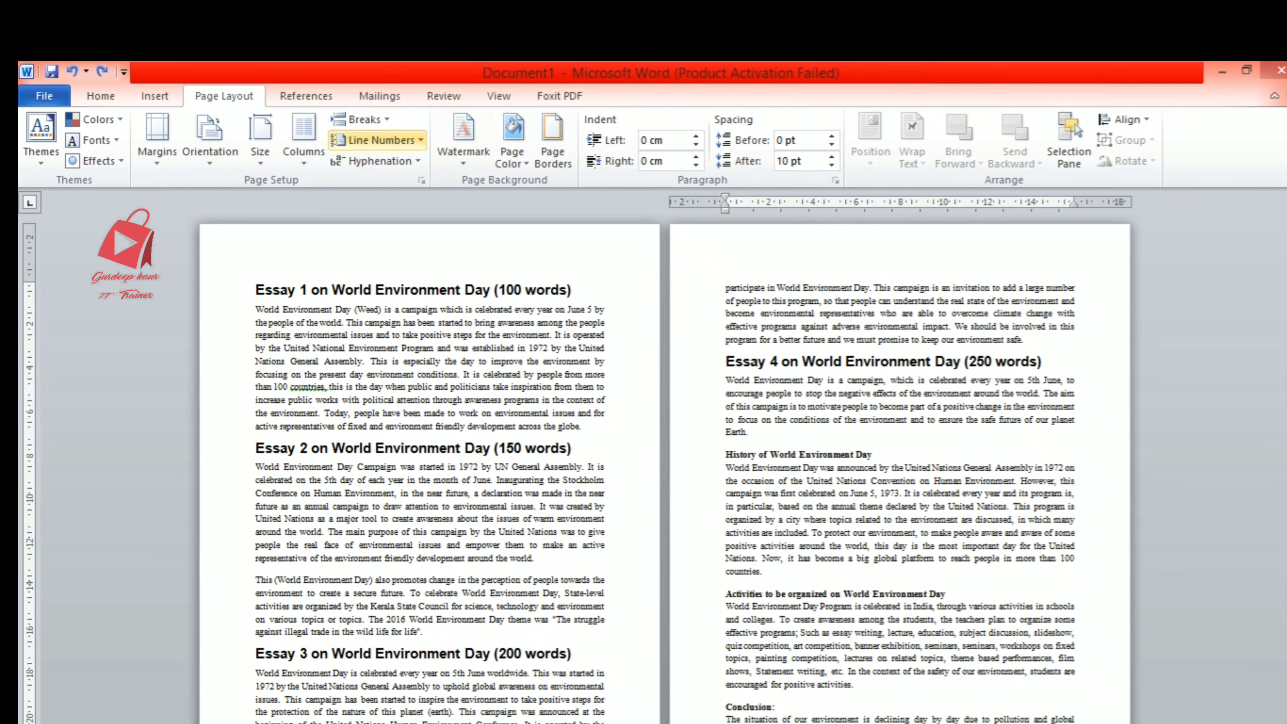
pyautogui.click(363, 119)
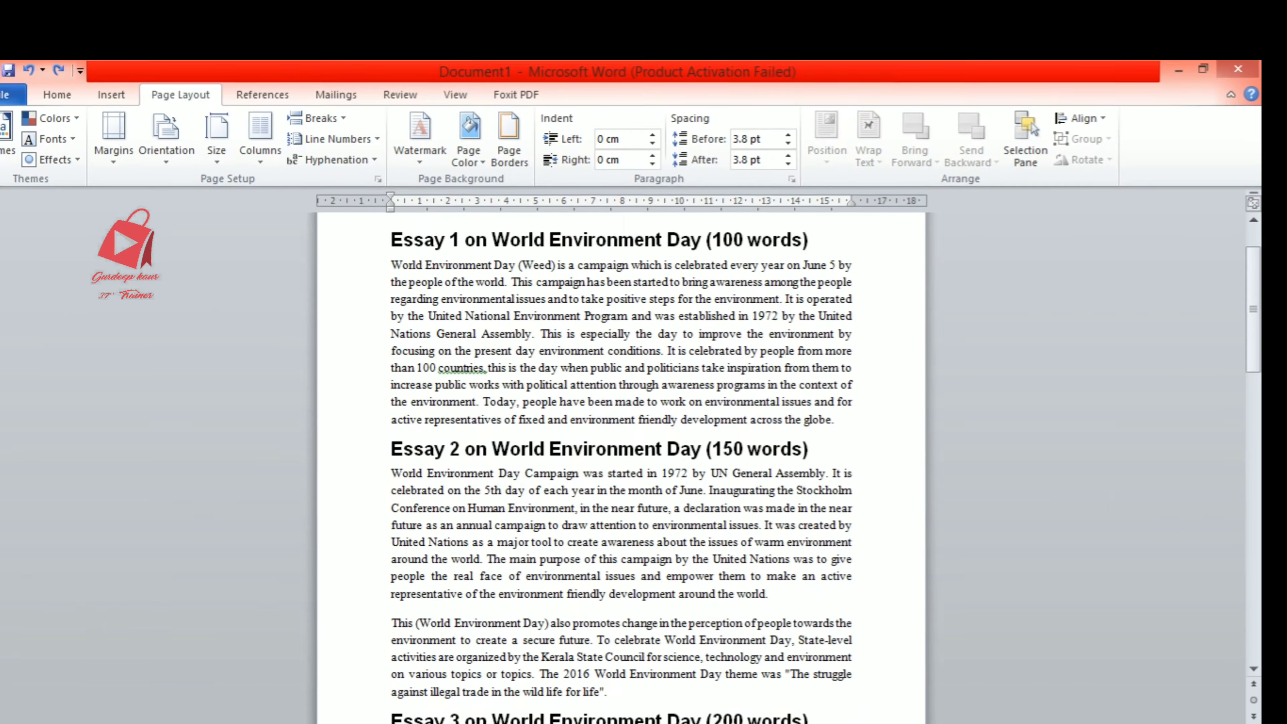
# - Insert a Continuous section break before the "Essay 2 on World Environment Day" heading
pyautogui.scroll(-4, 622, 456)
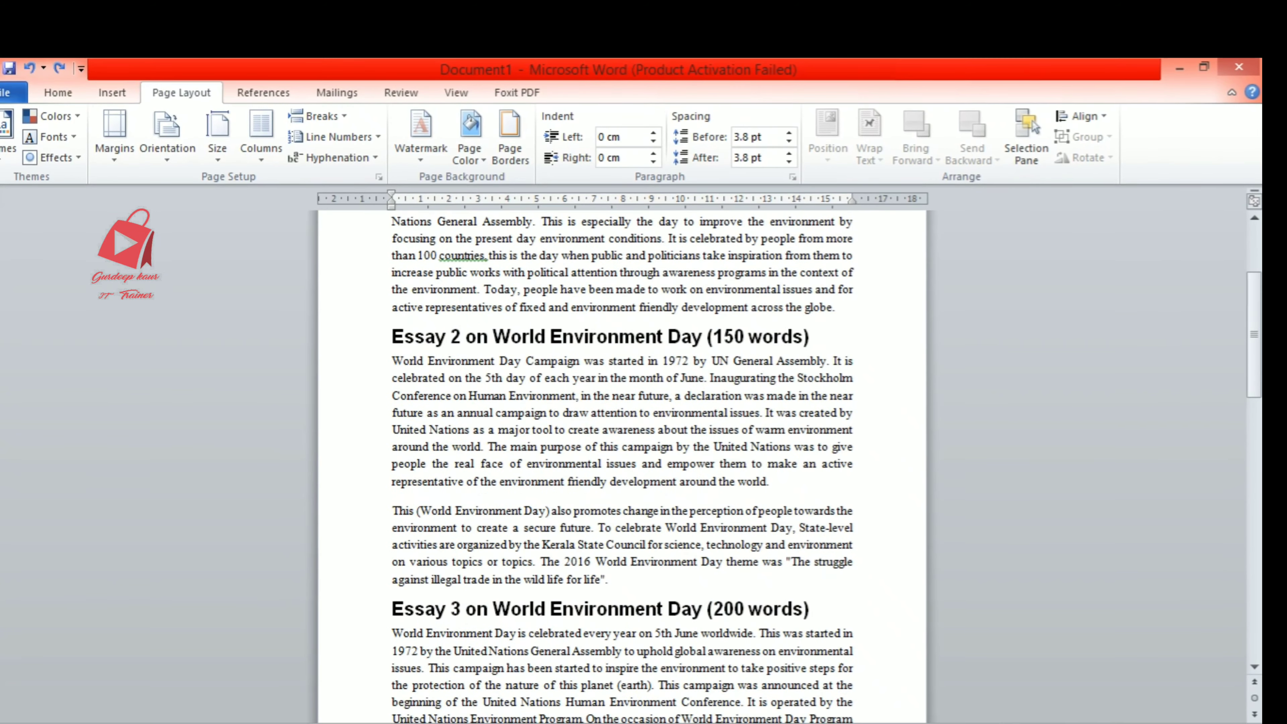
pyautogui.scroll(3, 622, 456)
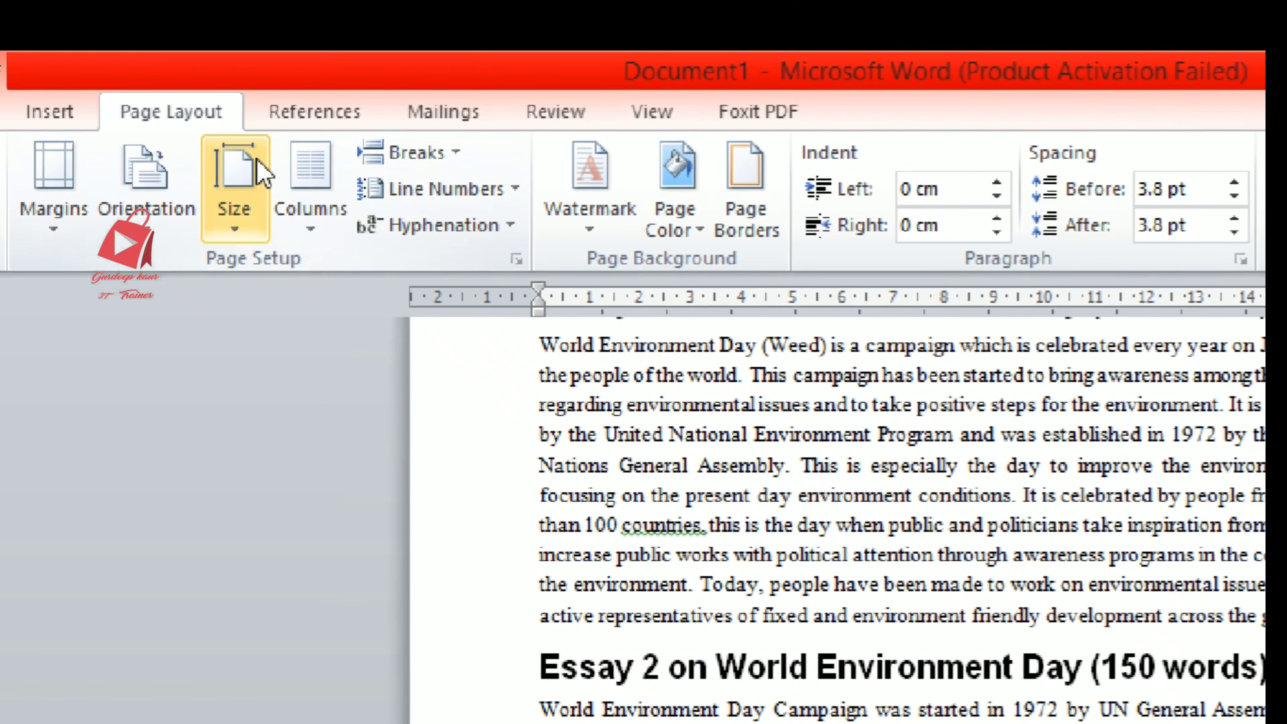
pyautogui.click(428, 153)
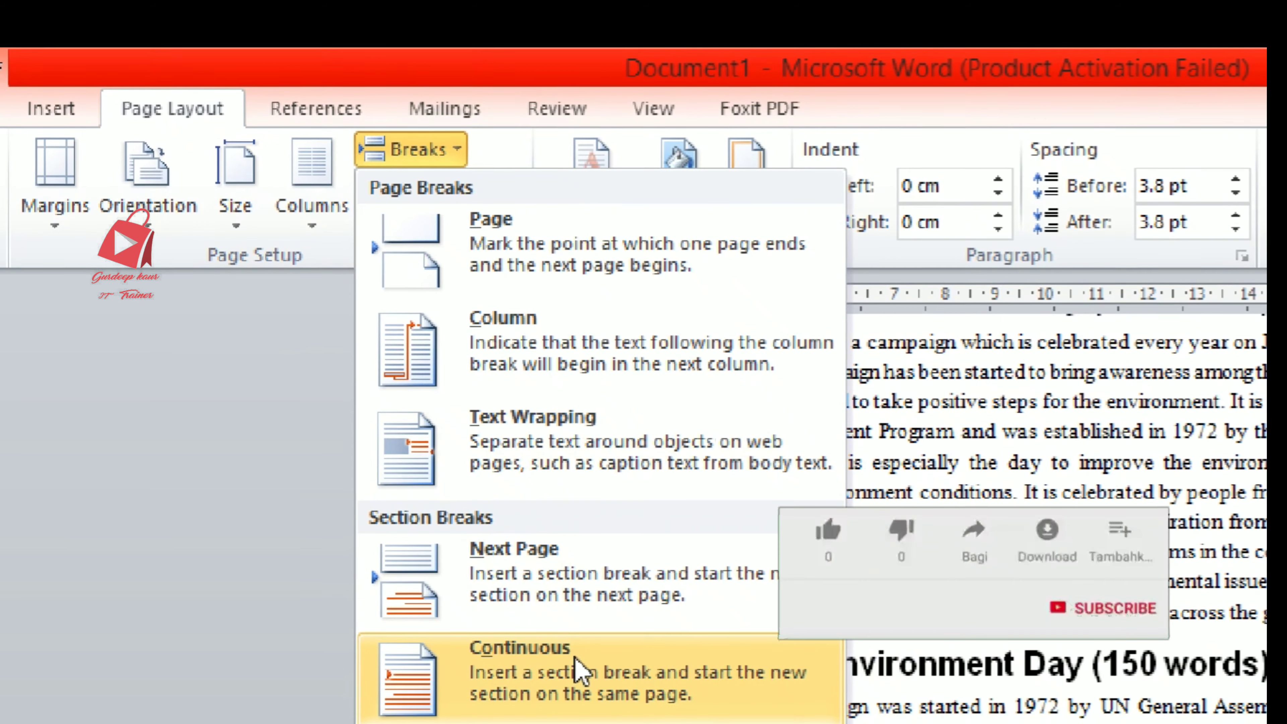
pyautogui.click(573, 670)
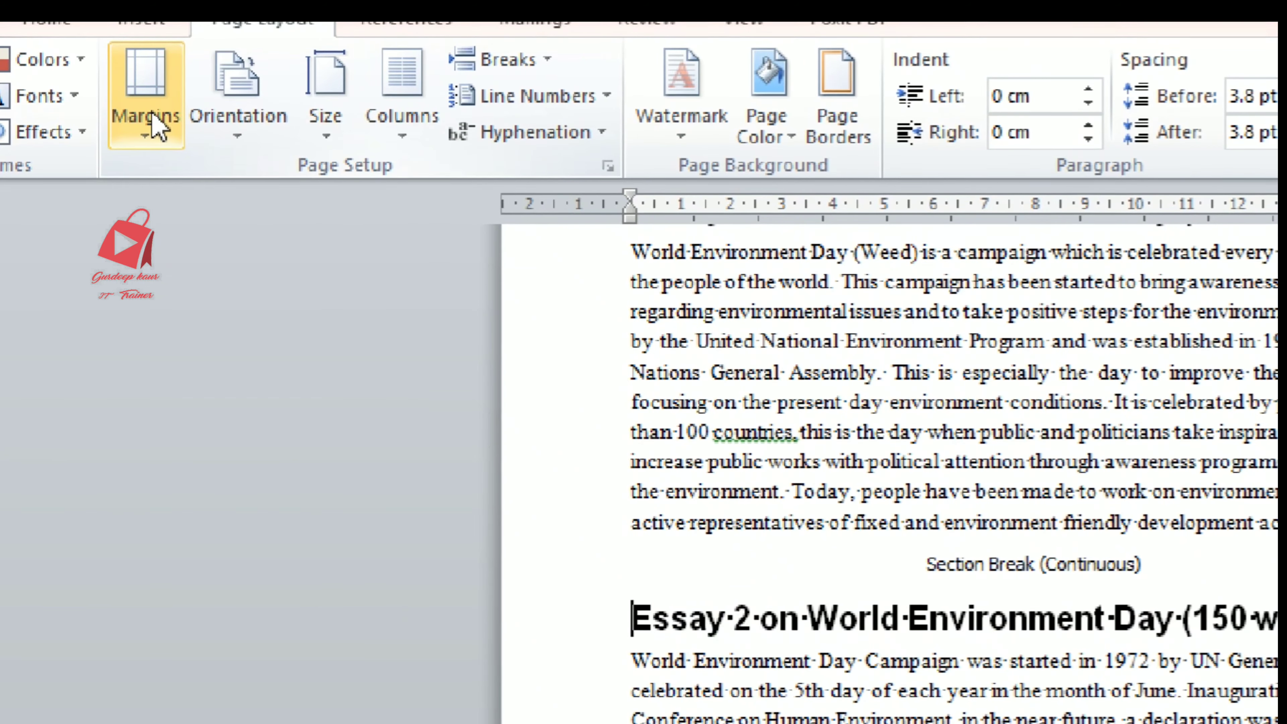
# - Apply the Wide margins preset to the section starting at the Essay 2 heading and review its layout
pyautogui.click(133, 118)
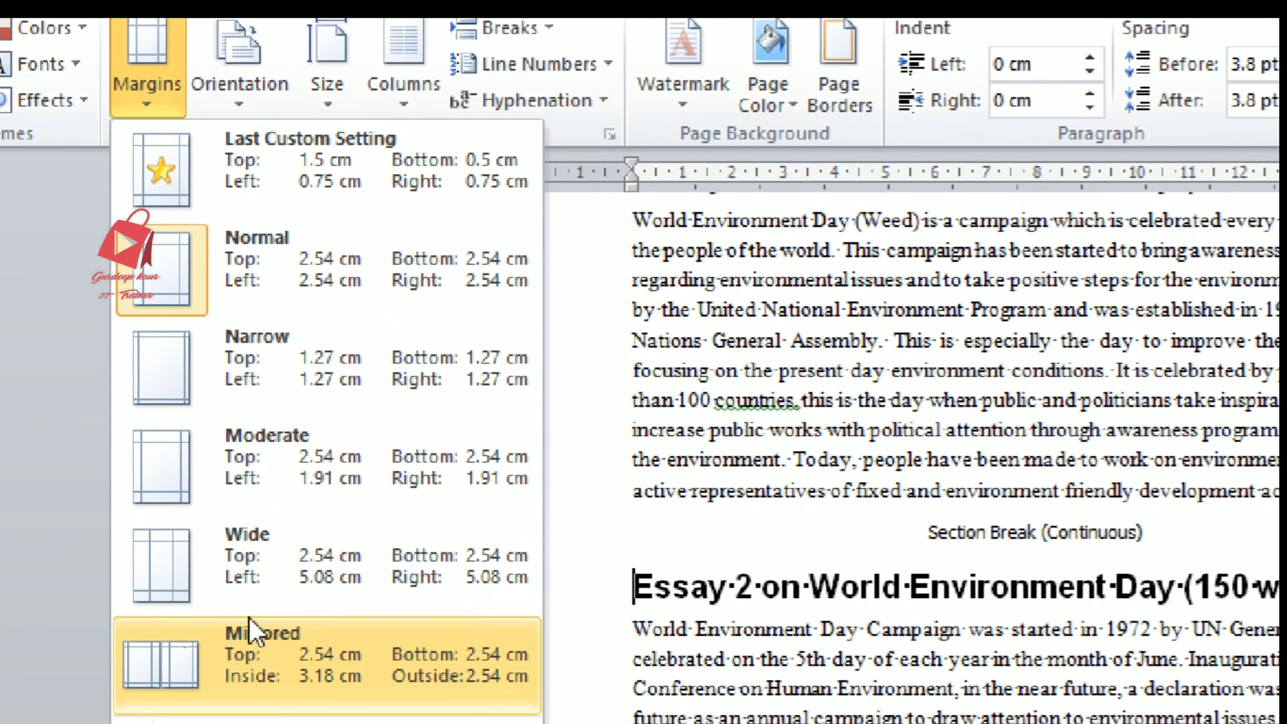
pyautogui.click(267, 589)
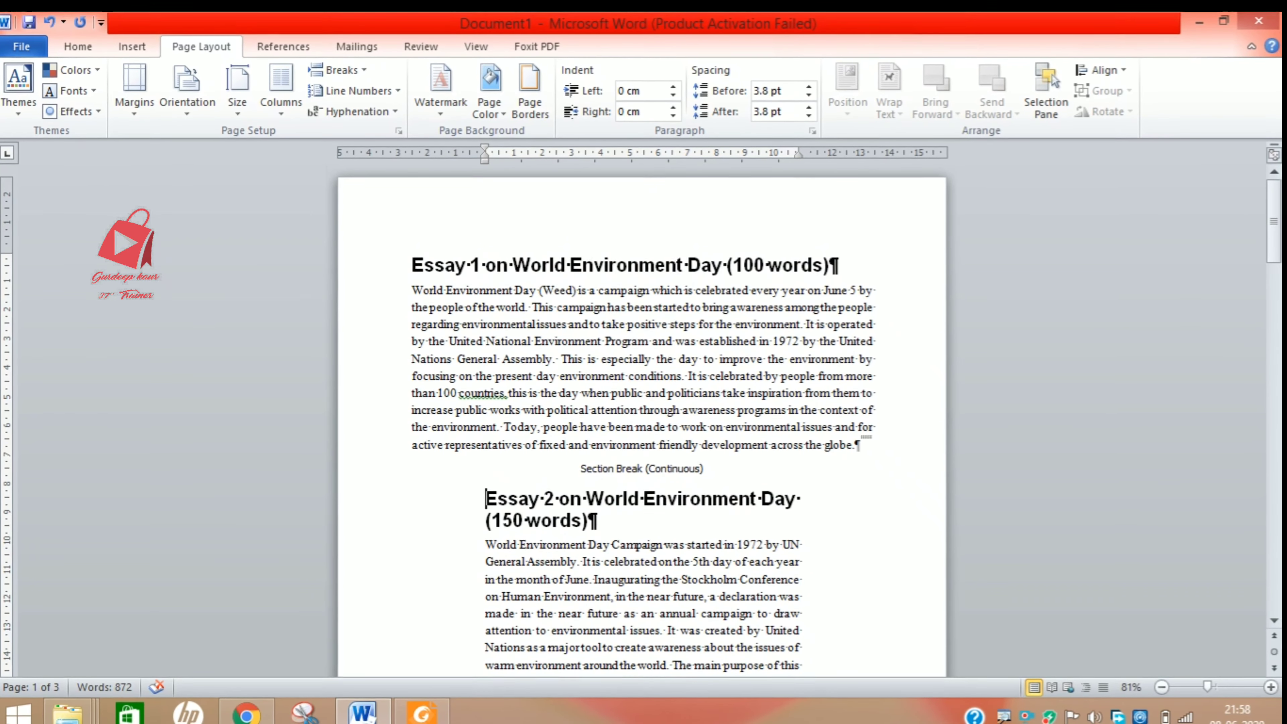
pyautogui.scroll(-3, 641, 421)
pyautogui.scroll(-5, 641, 421)
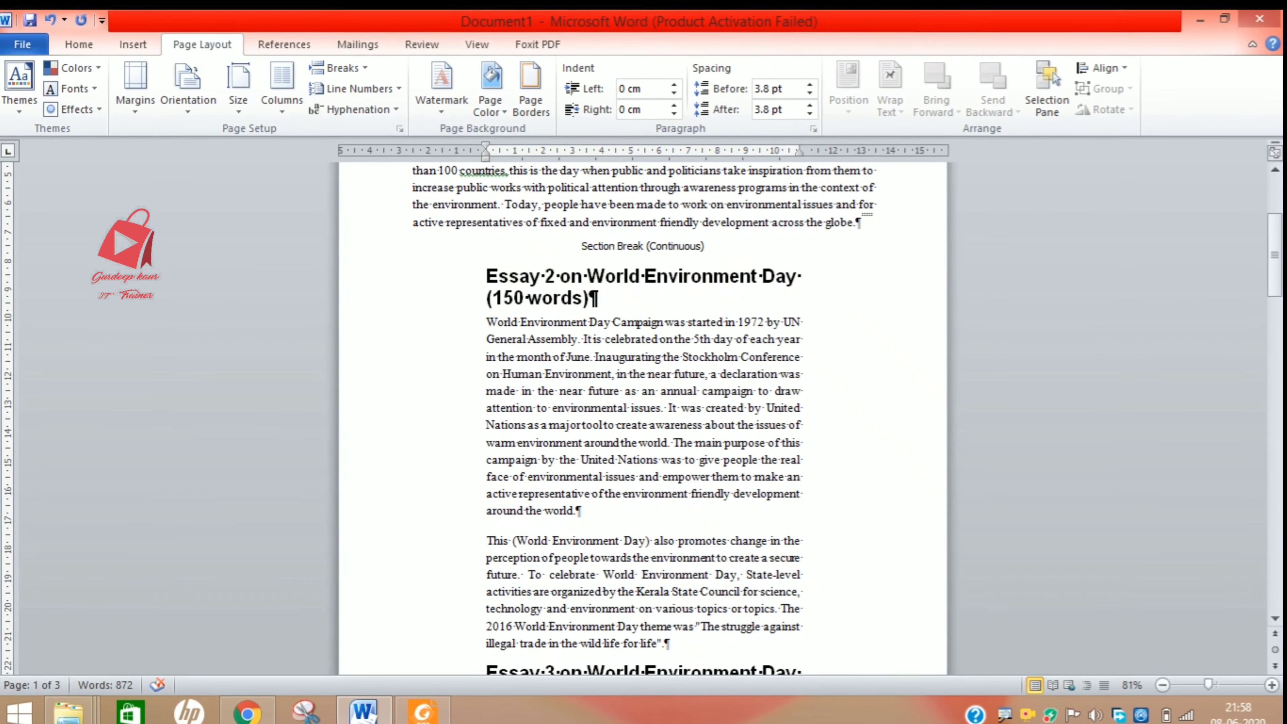
pyautogui.scroll(7, 641, 421)
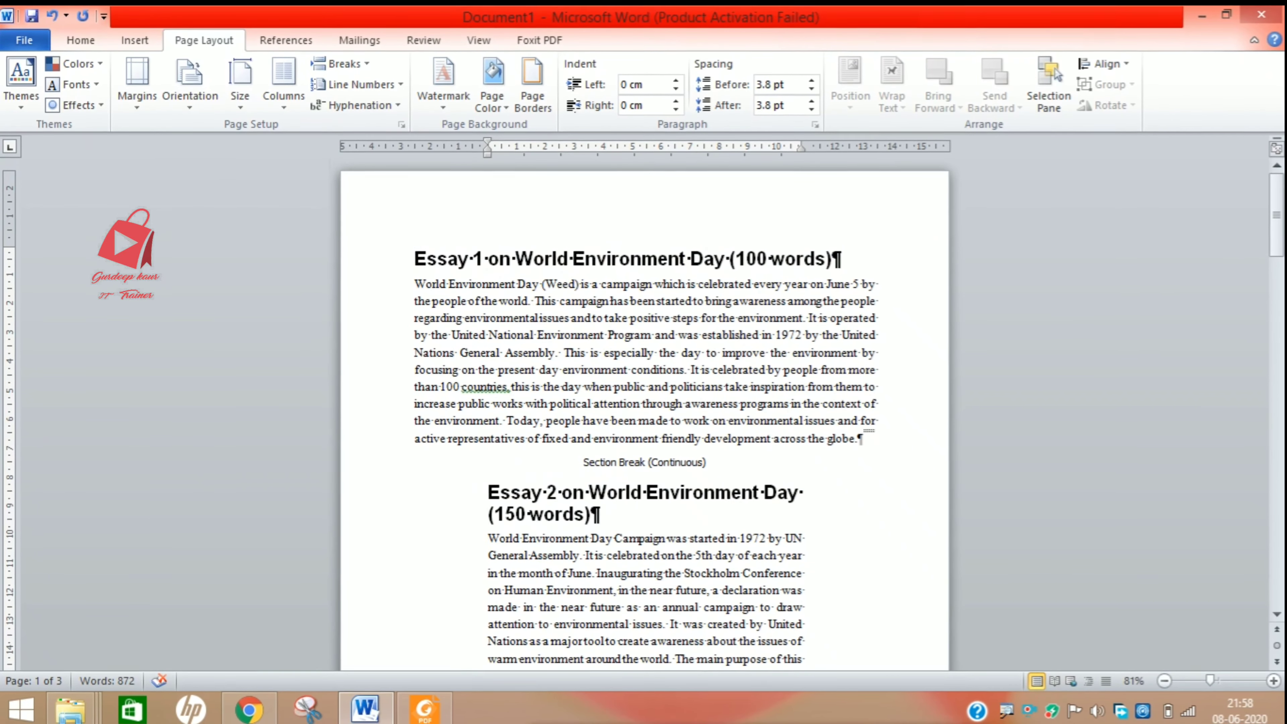
# - Open the choice of page and section breaks
pyautogui.click(340, 62)
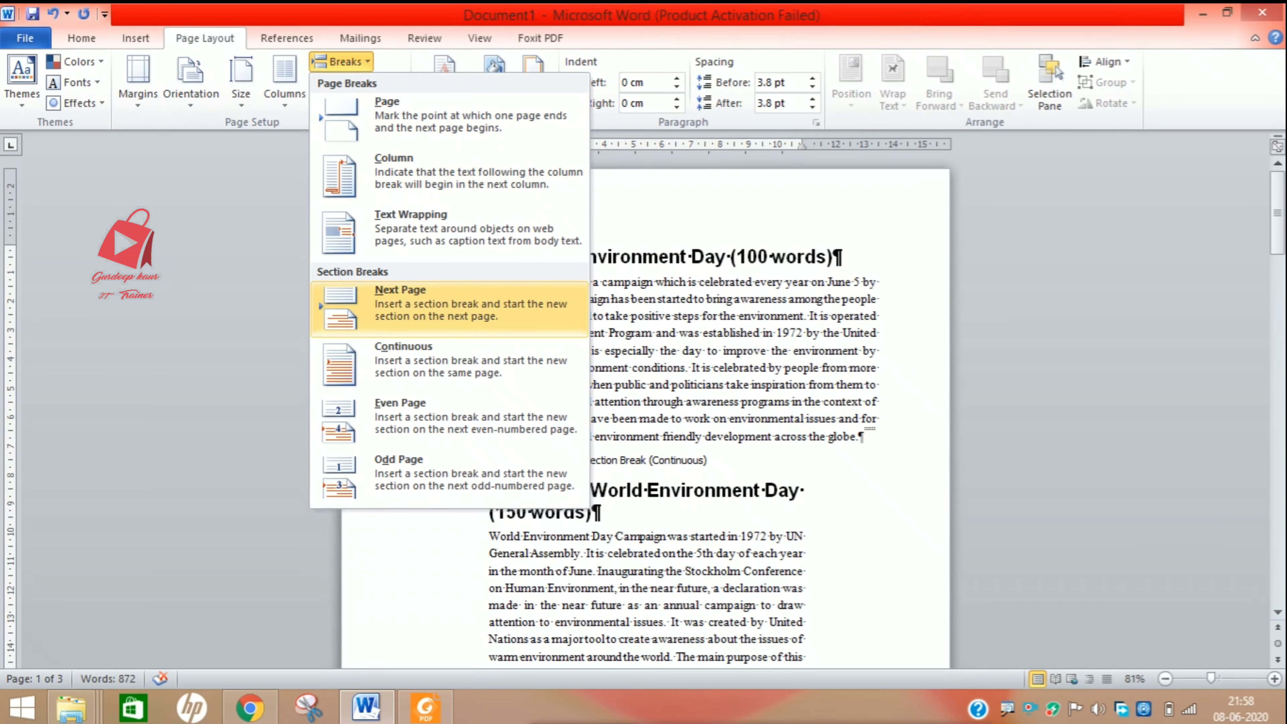